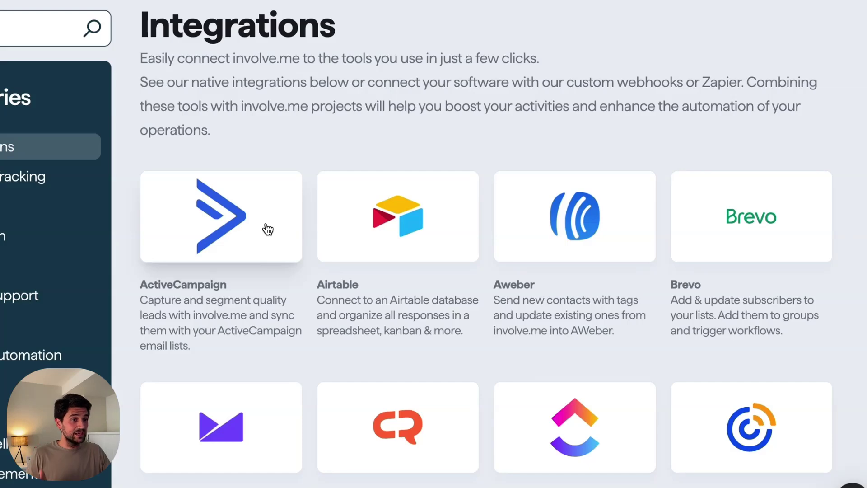
- Switch the involve.me pricing table to yearly billing prices
scroll(267, 229, down, 2)
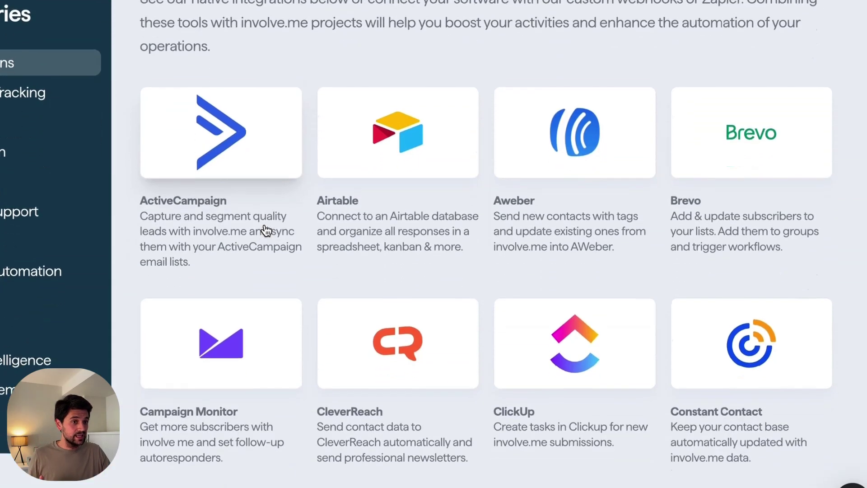
scroll(264, 232, down, 5)
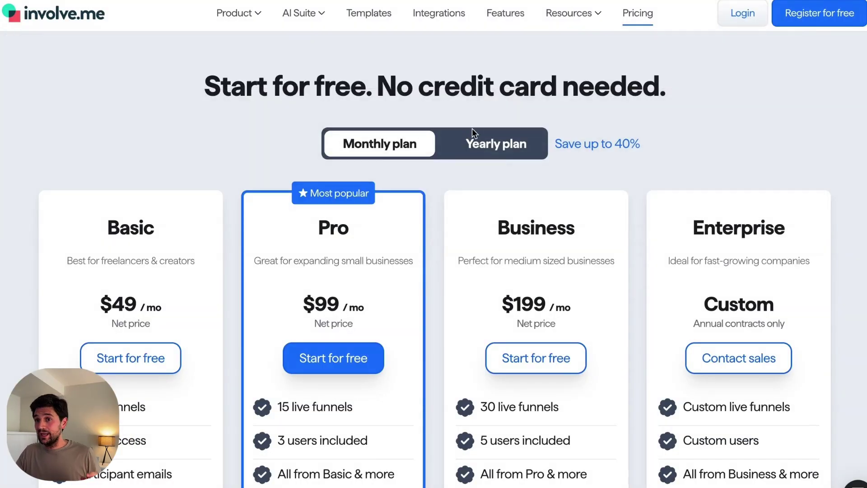
click(510, 154)
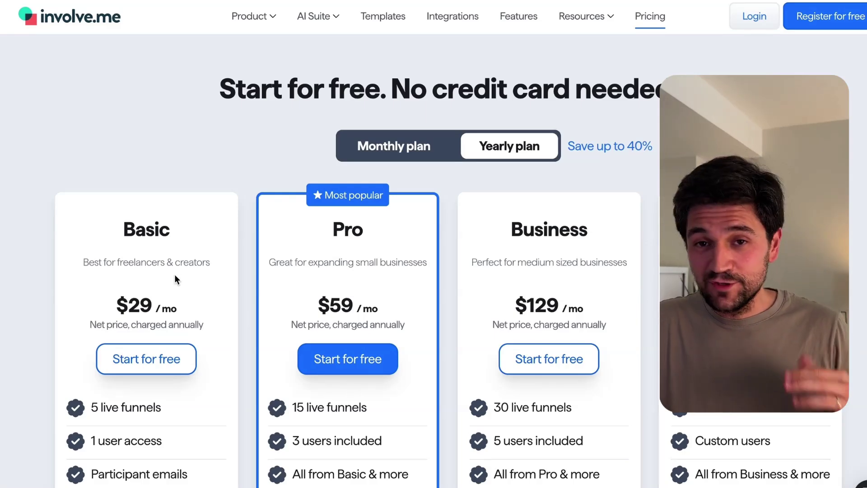
- Choose the Free plan and sign in to the funnels dashboard
scroll(175, 274, down, 3)
scroll(175, 276, down, 3)
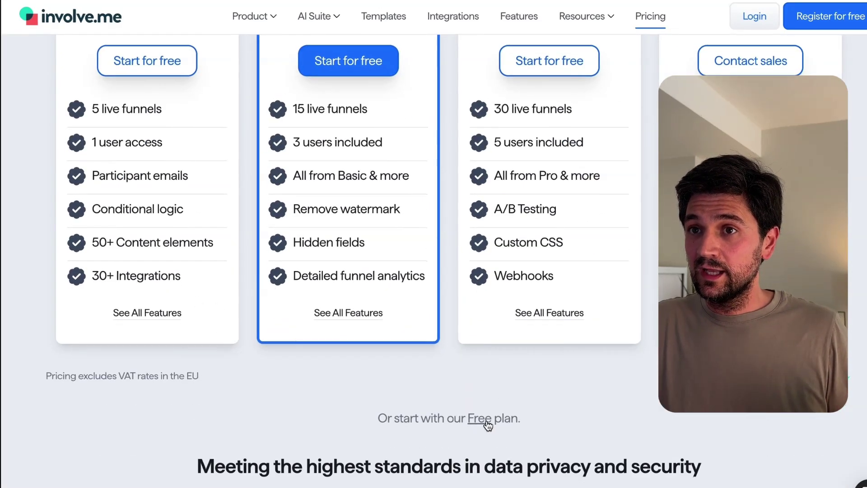
click(491, 420)
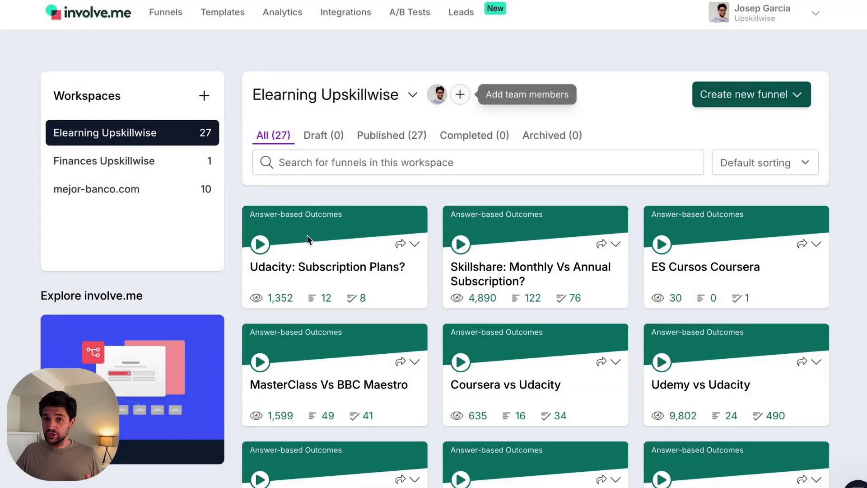
- Create the Coffee Lover workspace and copy the prepared quiz prompt from ChatGPT
click(204, 96)
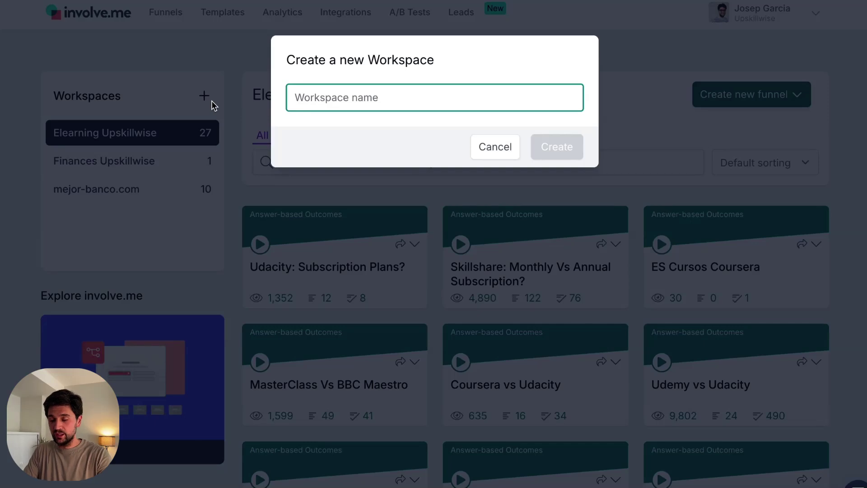
text(Coffee Lovers)
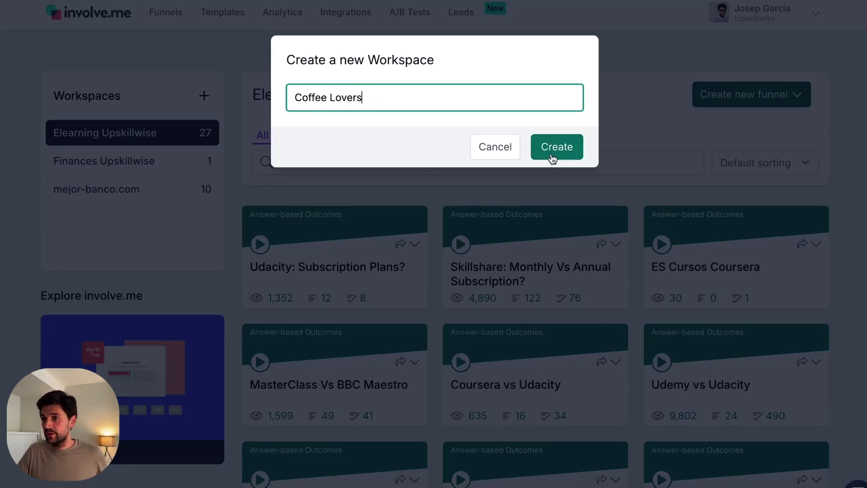
click(552, 156)
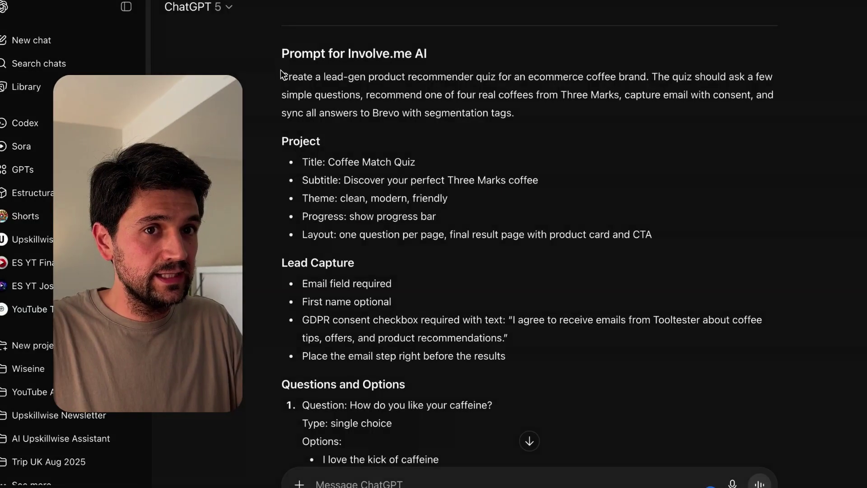
drag(289, 79, 645, 125)
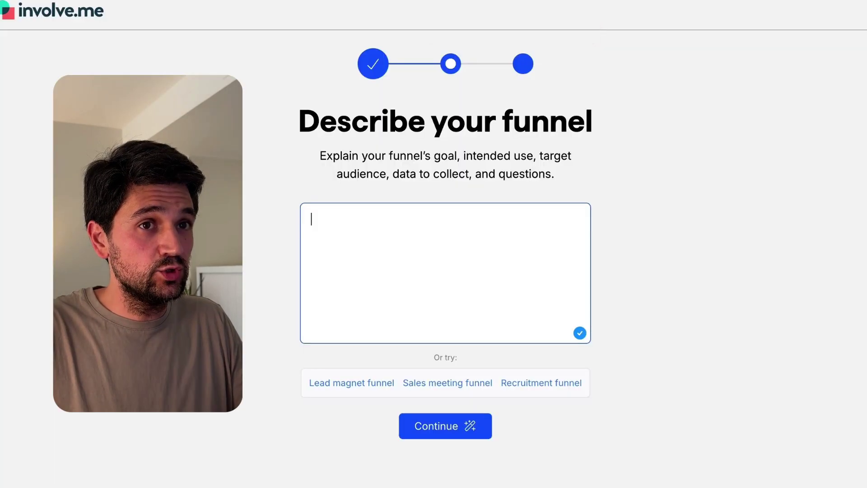
key(ctrl+v)
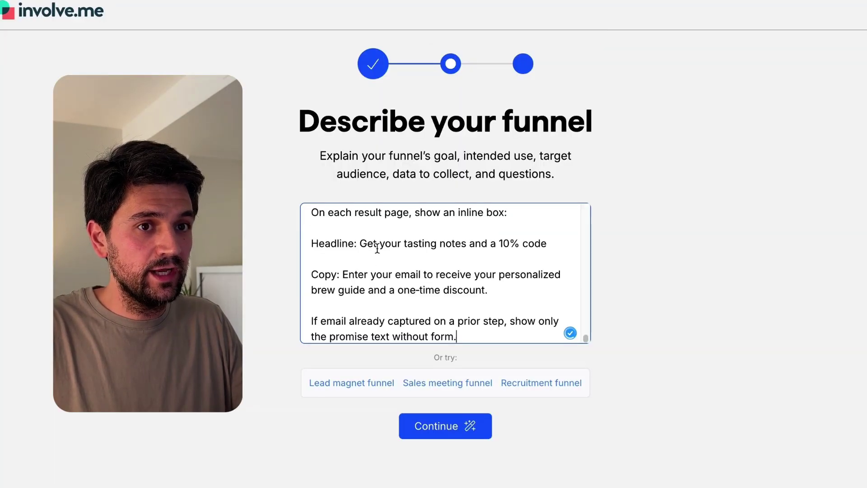
click(451, 436)
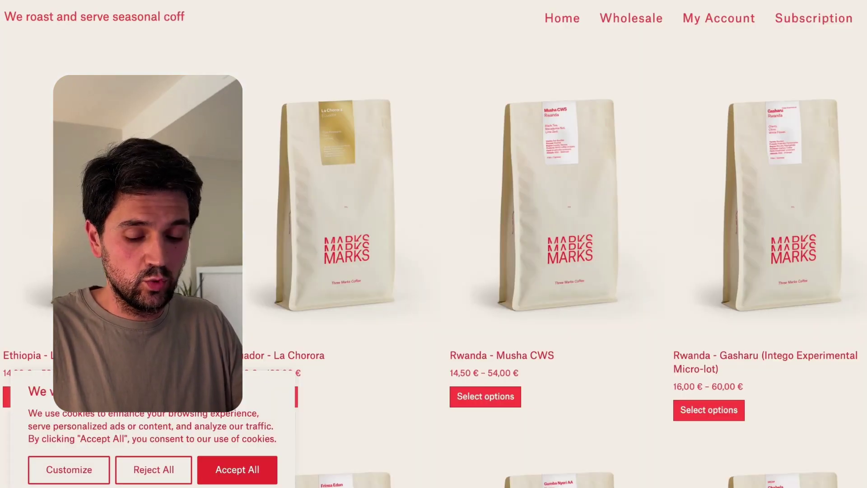
key(ctrl+l)
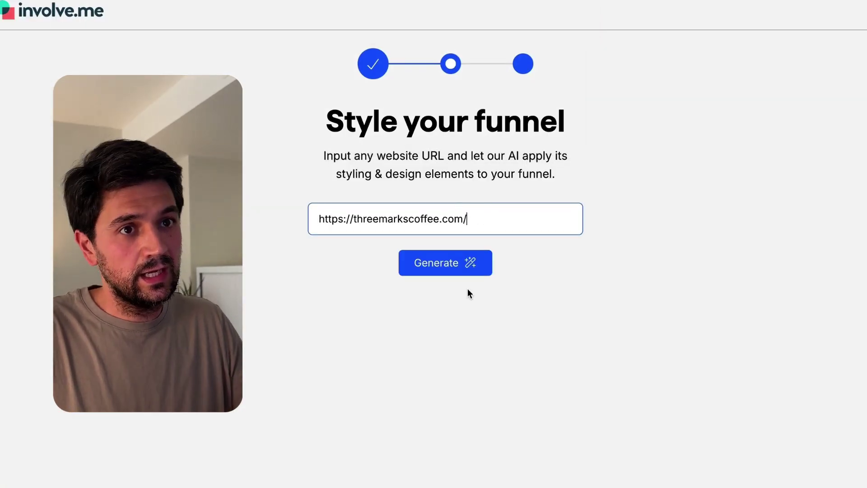
- Generate the Three Marks Coffee quiz, keep the third colour style, and edit it
click(432, 269)
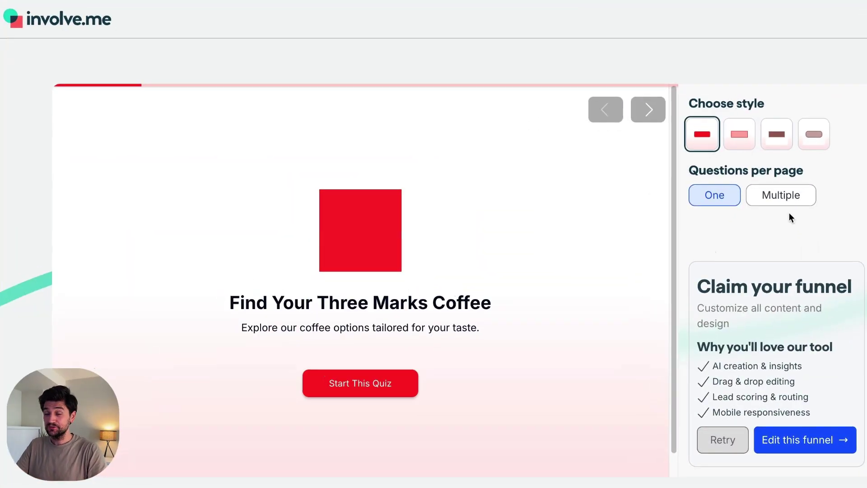
click(743, 134)
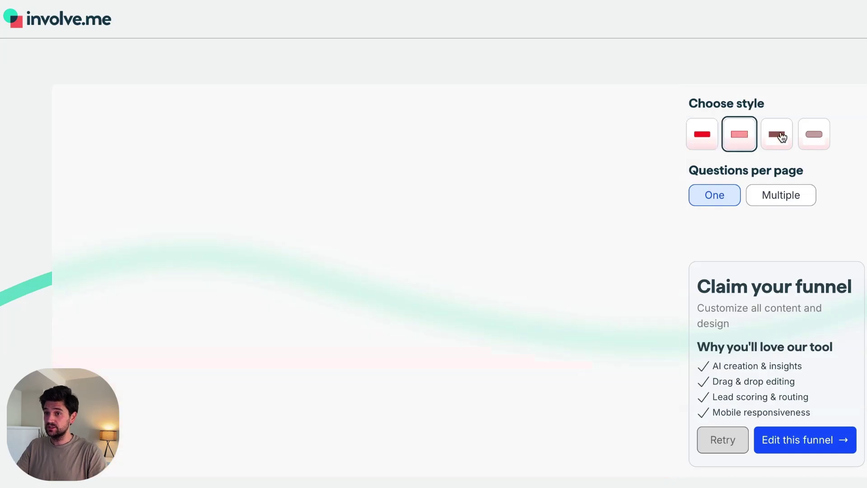
click(777, 135)
click(820, 142)
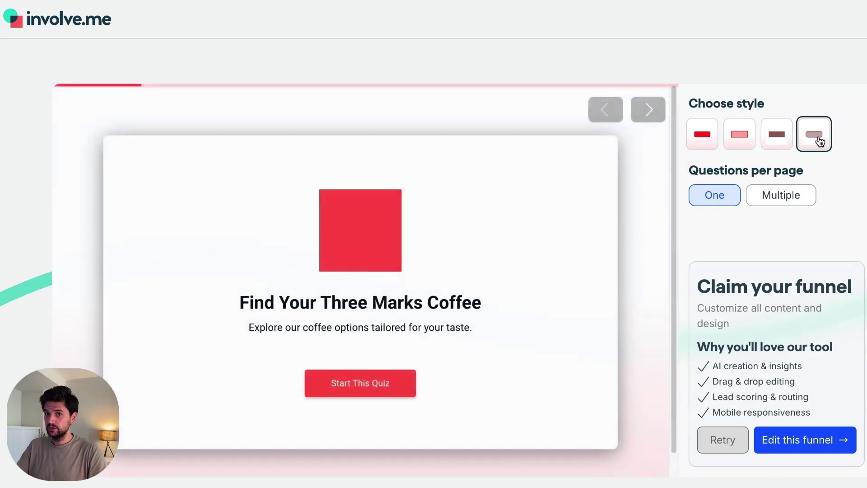
click(780, 136)
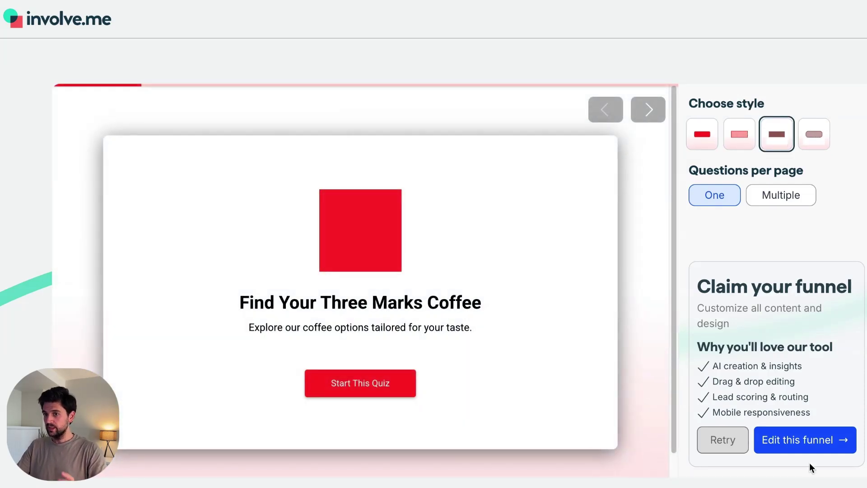
click(796, 441)
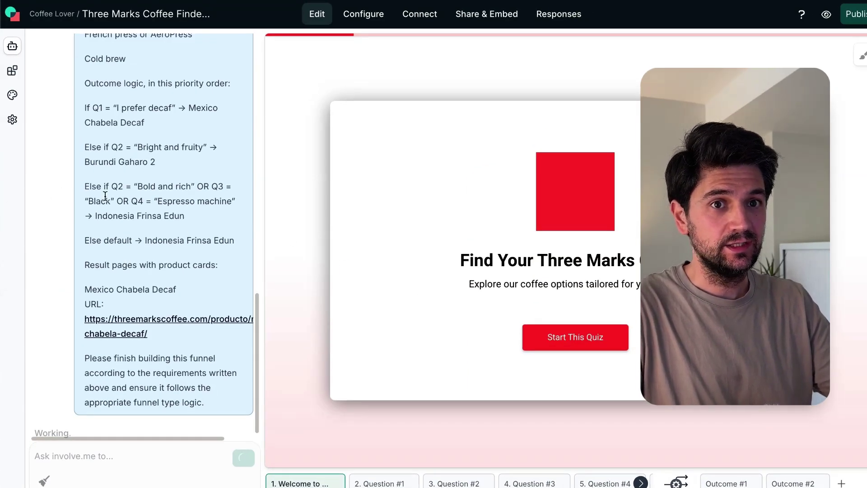
- Lower the red highlight colour's opacity to 0.08 in Global Design Settings
click(13, 94)
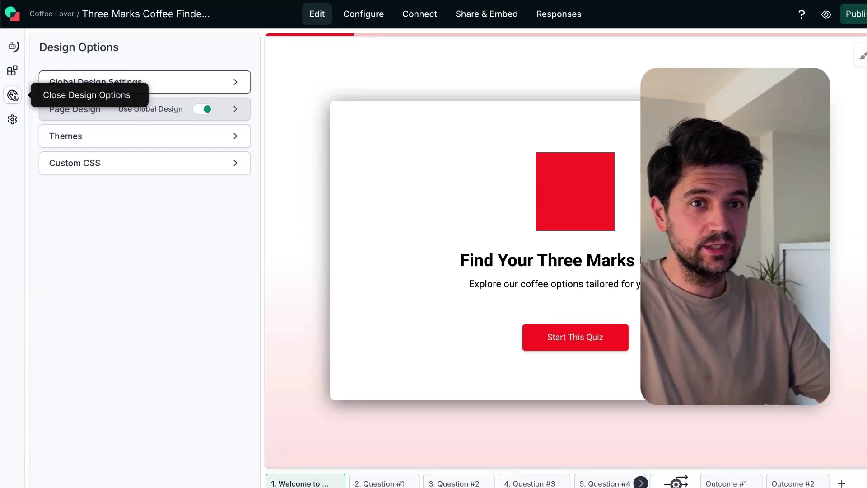
click(95, 74)
click(144, 112)
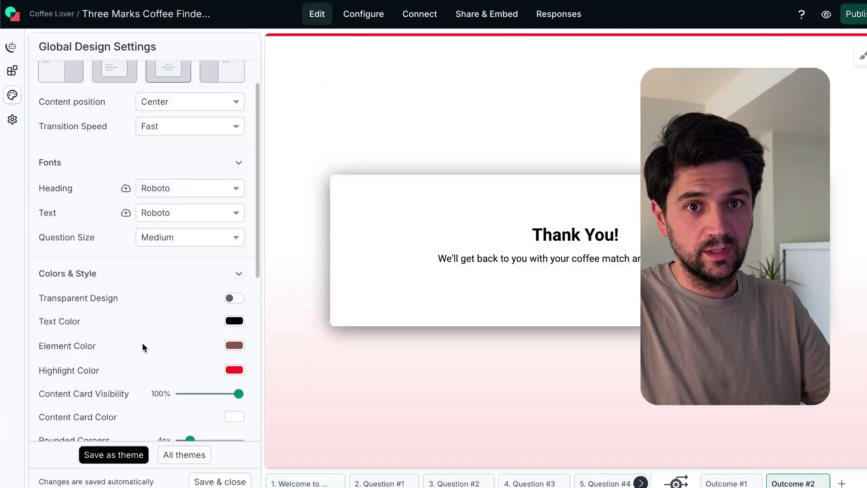
scroll(142, 344, down, 2)
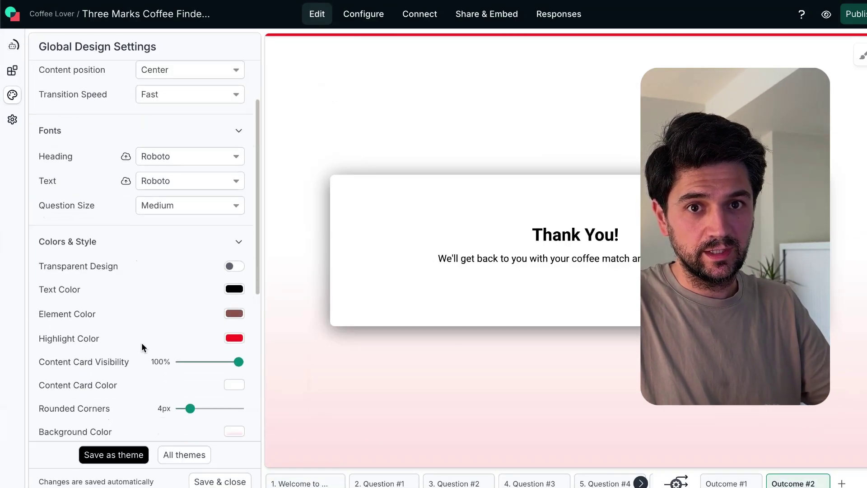
click(233, 339)
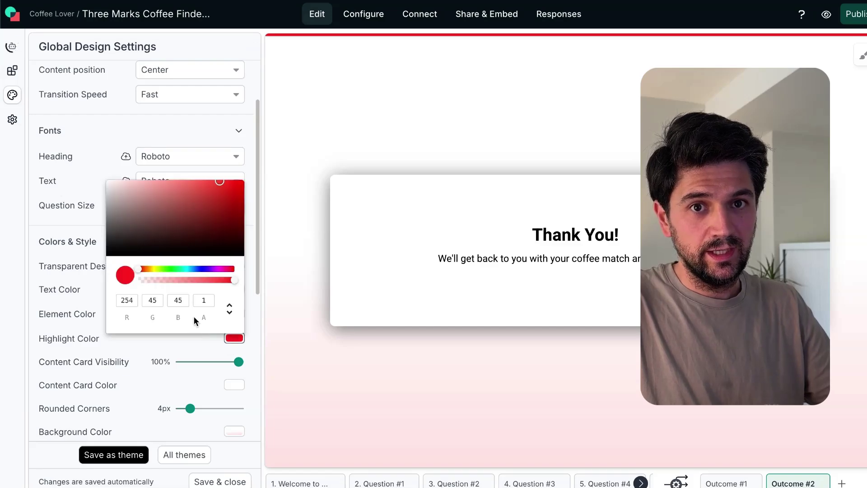
drag(234, 280, 129, 280)
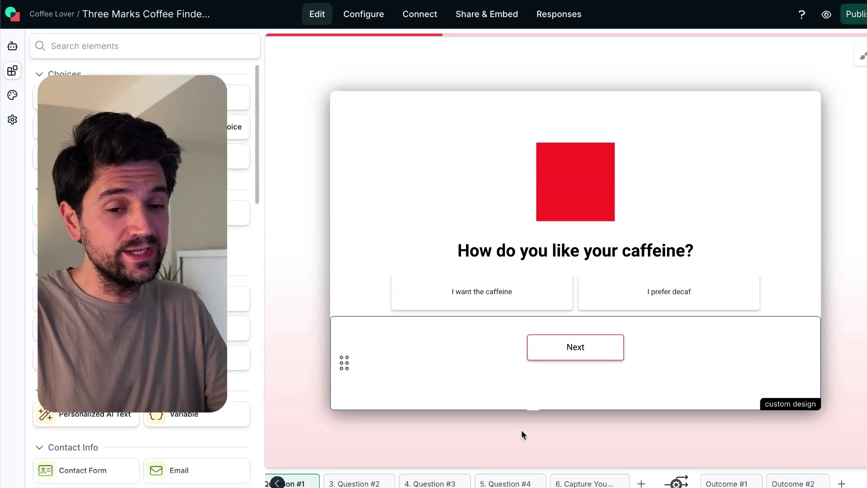
- Step through the welcome page and Questions #1 to #4
click(355, 484)
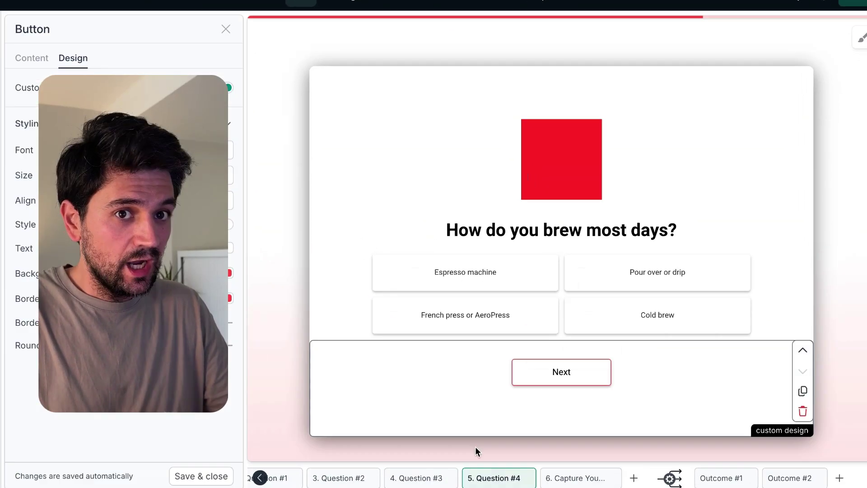
click(242, 472)
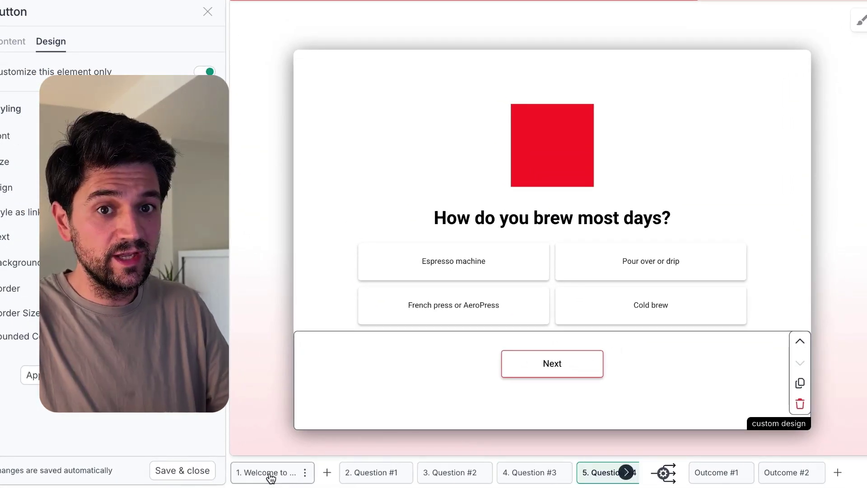
click(270, 474)
click(363, 474)
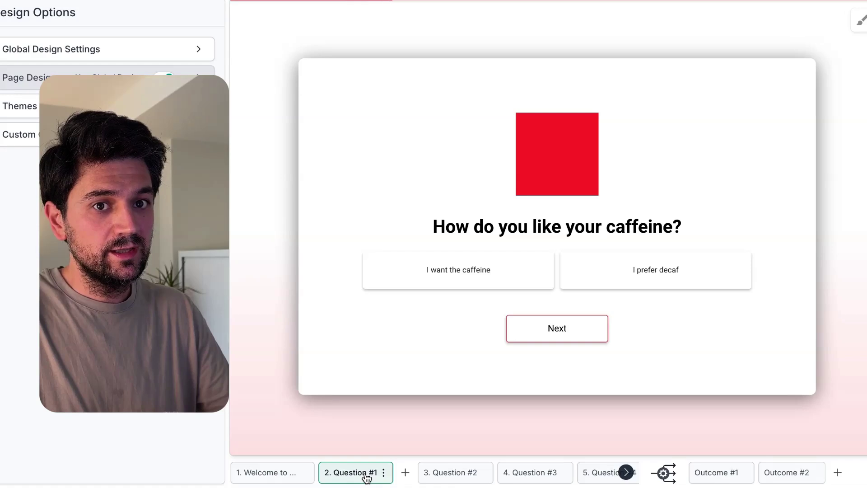
click(445, 474)
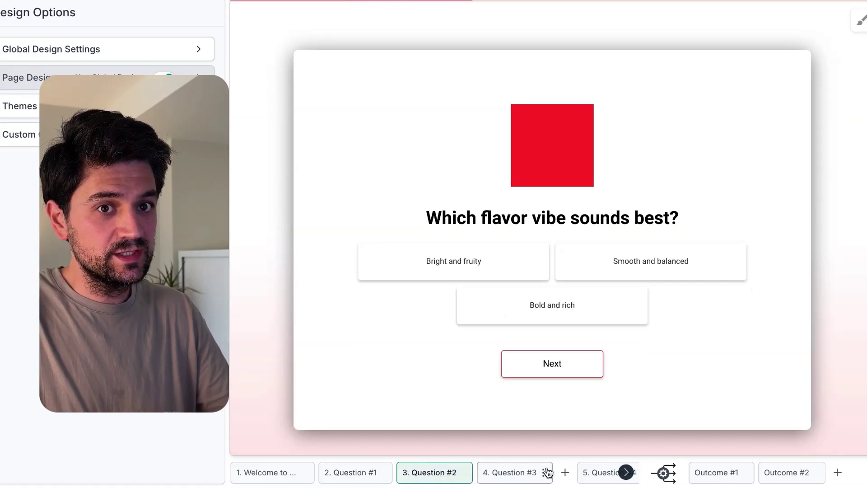
click(526, 476)
click(587, 475)
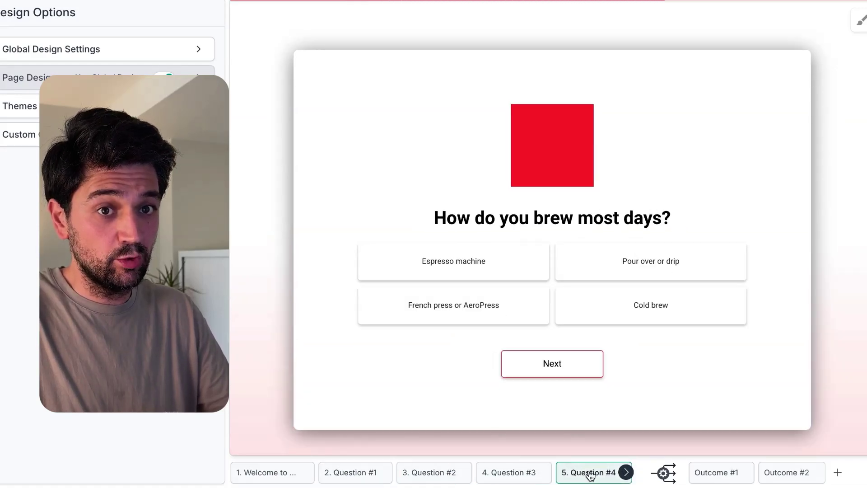
- Review the contact capture page and the Outcome #1 and #2 result pages
scroll(590, 472, right, 2)
click(569, 472)
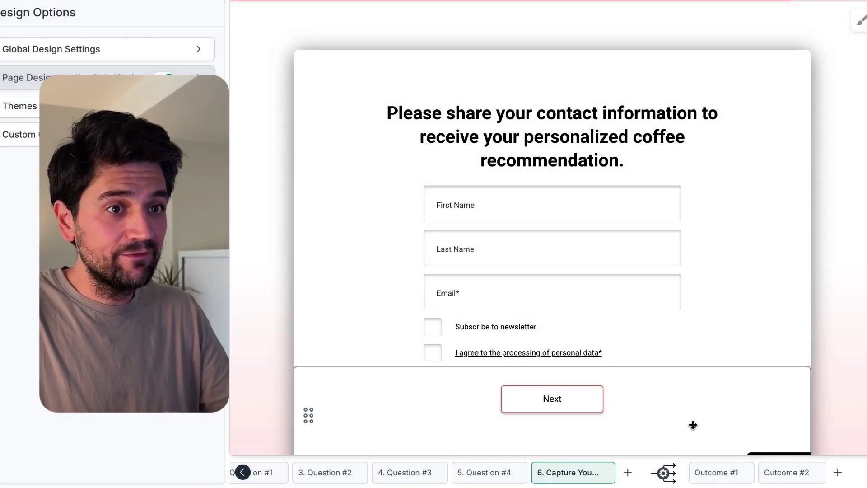
click(715, 473)
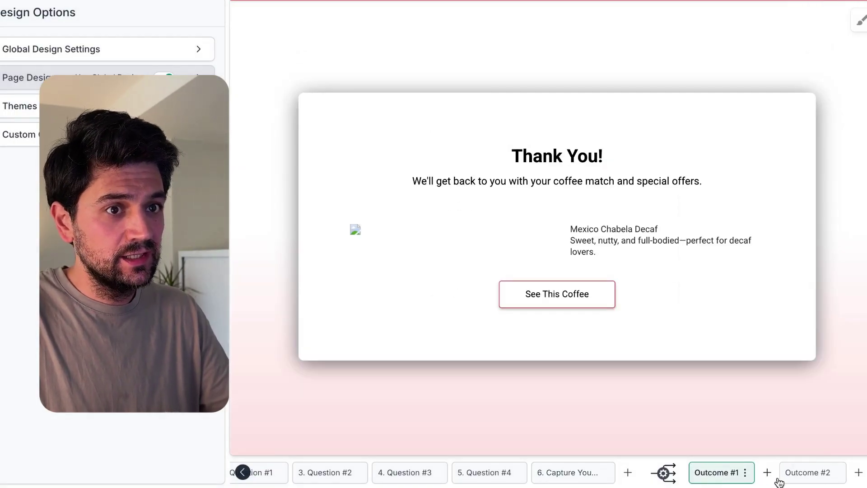
click(797, 474)
click(722, 474)
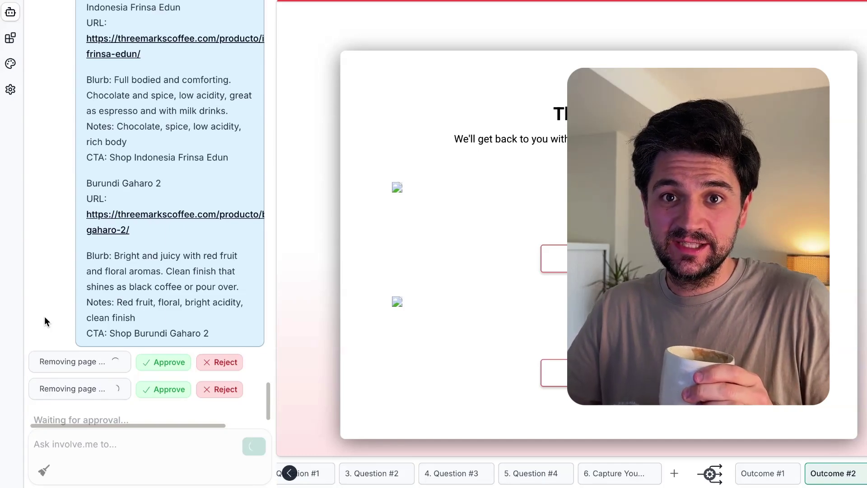
- Approve removing the two old outcome pages and preview the new product outcome pages
click(160, 367)
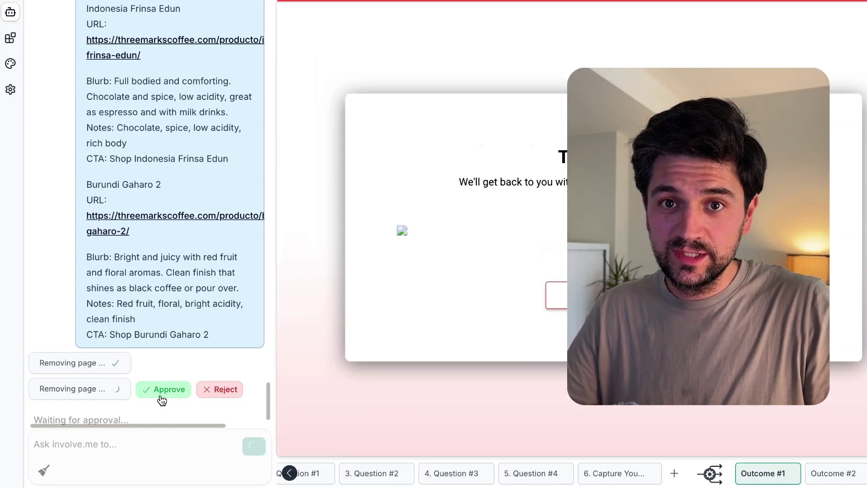
click(163, 397)
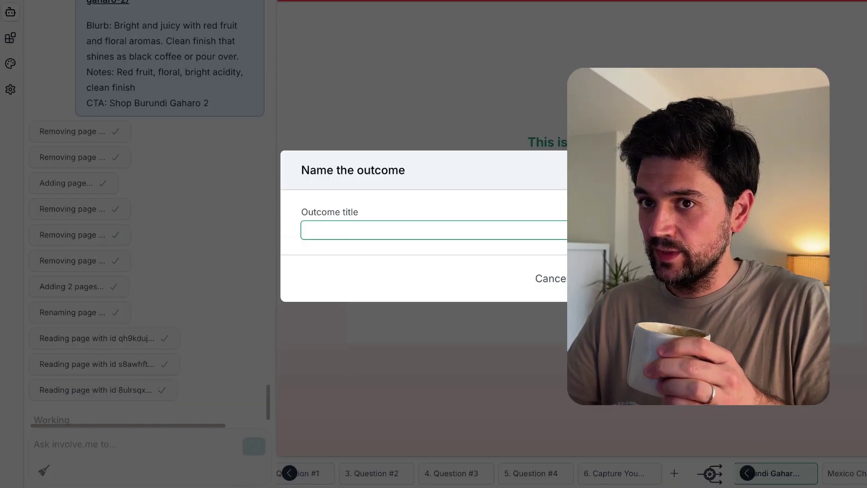
click(545, 286)
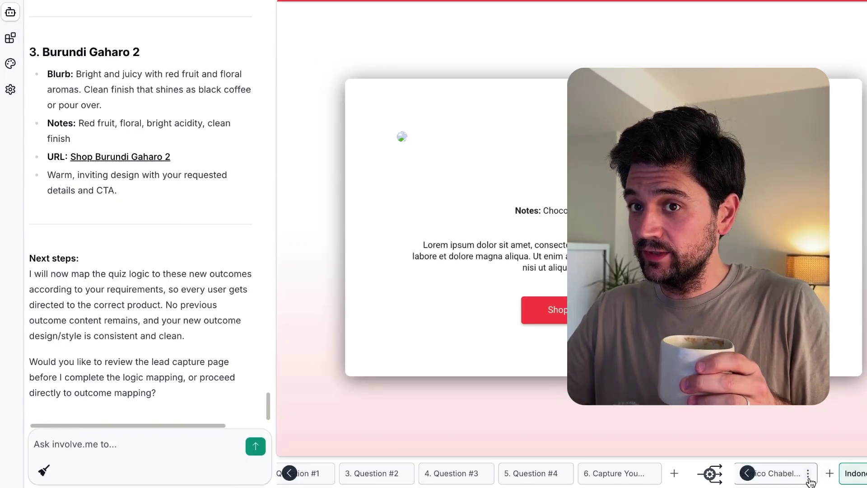
click(786, 475)
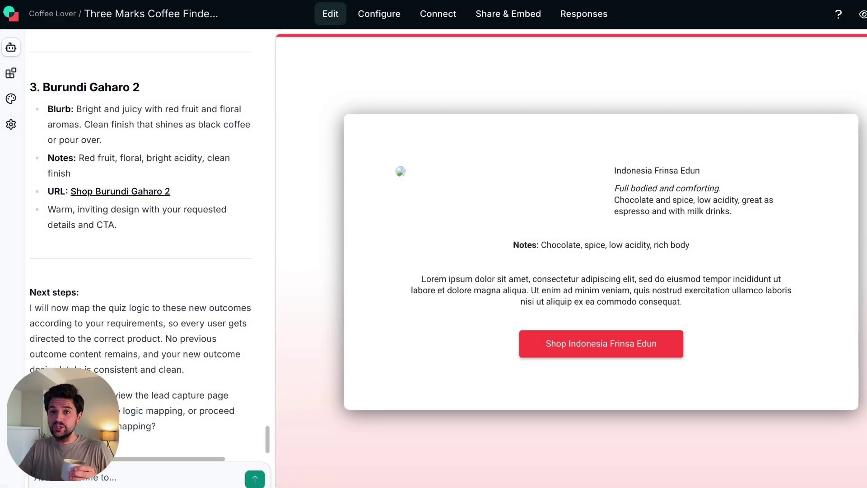
- Upload coffee-sample.png as the Image + Text block's product photo
click(450, 183)
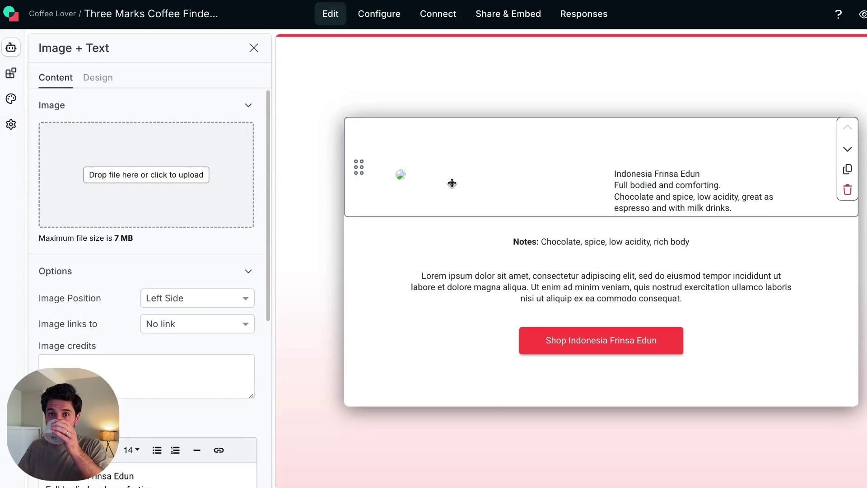
drag(174, 127, 180, 180)
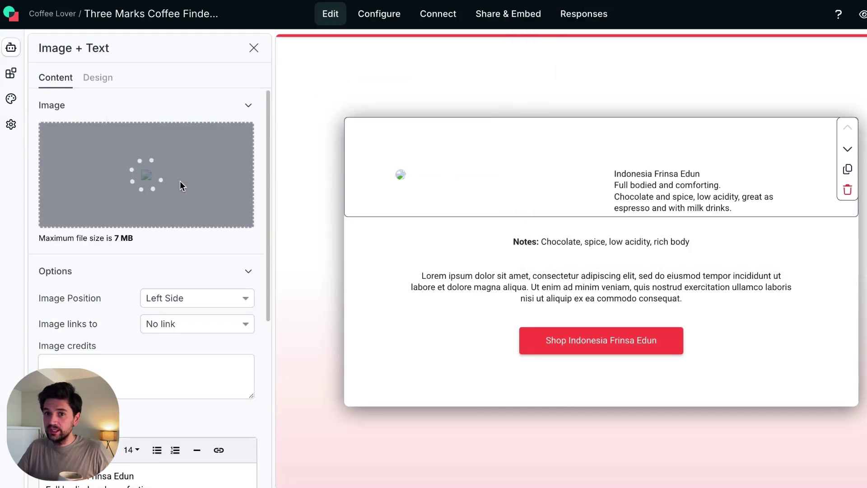
scroll(644, 271, down, 3)
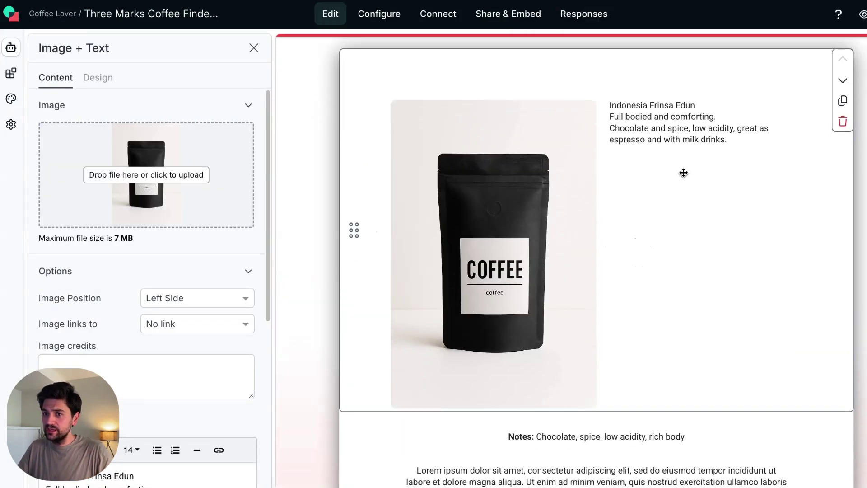
- Move the Lorem filler paragraph into the block's text after the product description
click(660, 397)
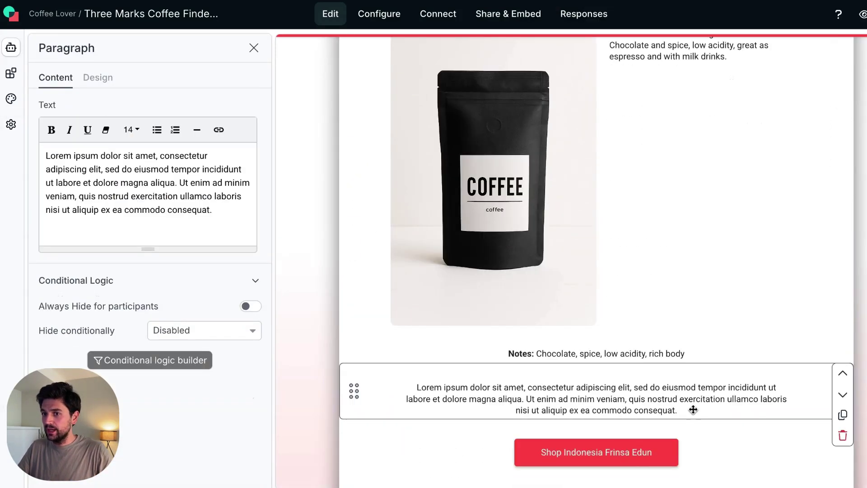
drag(222, 218, 55, 136)
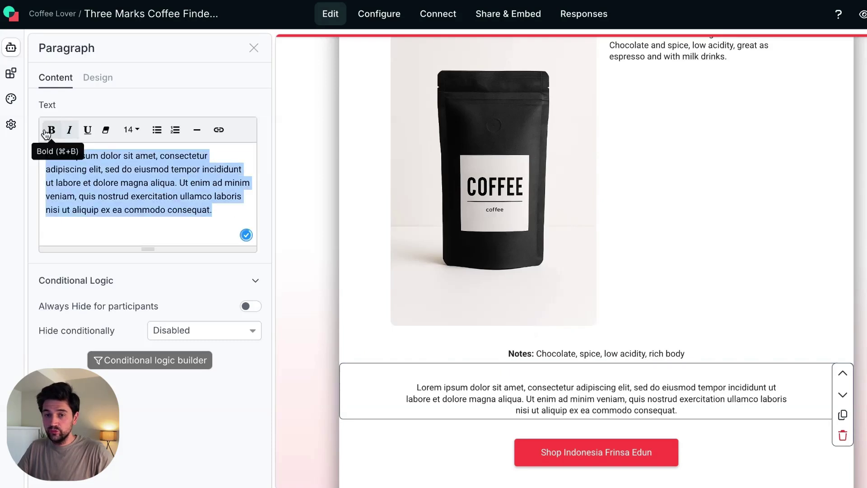
key(BackSpace)
click(698, 130)
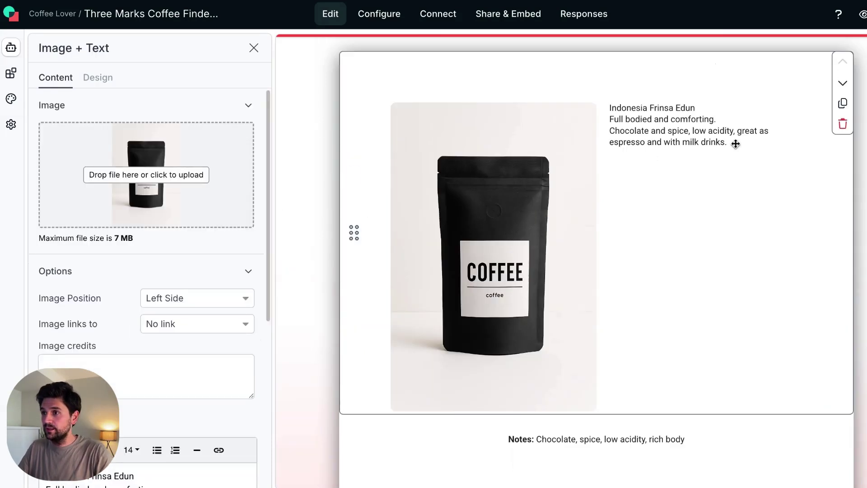
scroll(165, 376, down, 3)
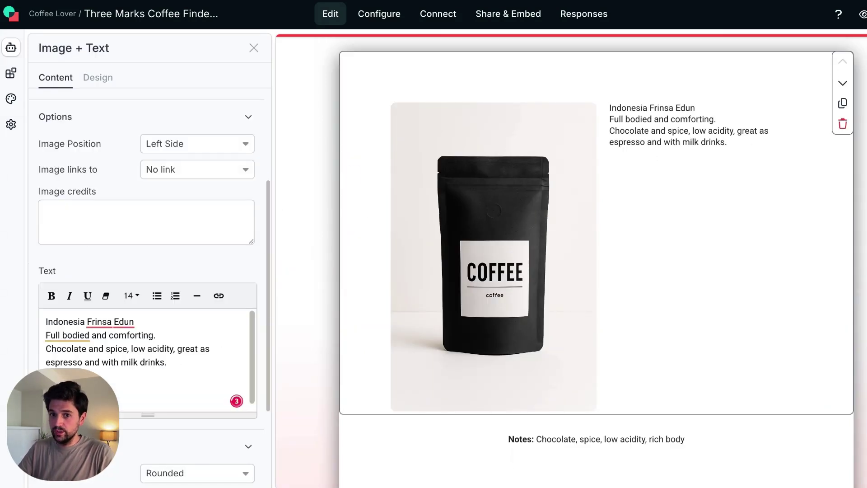
text(Lorem ipsum dolor sit amet, consectetur adipiscing elit, sed do eiusmod tempor incididunt ut labore et dolore magna aliqua. Ut enim ad minim veniam, quis nostrud exercitation ullamco laboris nisi ut aliquip ex ea commodo consequat.  Lorem ipsum dolor sit amet, consectetur adipiscing elit, sed do eiusmod tempor incididunt ut labore et dolore magna aliqua. Ut enim ad minim veniam, quis nostrud exercitation ullamco laboris nisi ut aliquip ex ea commodo consequat.  Lorem ipsum dolor sit amet, consectetur adipiscing elit, sed do eiusmod tempor incididunt ut labore et dolore magna aliqua. Ut enim ad minim veniam, quis nostrud exercitation ullamco laboris nisi ut aliquip ex ea commodo consequat.)
- Delete the now-empty paragraph block from the Indonesia Frinsa Edun outcome
scroll(325, 300, down, 2)
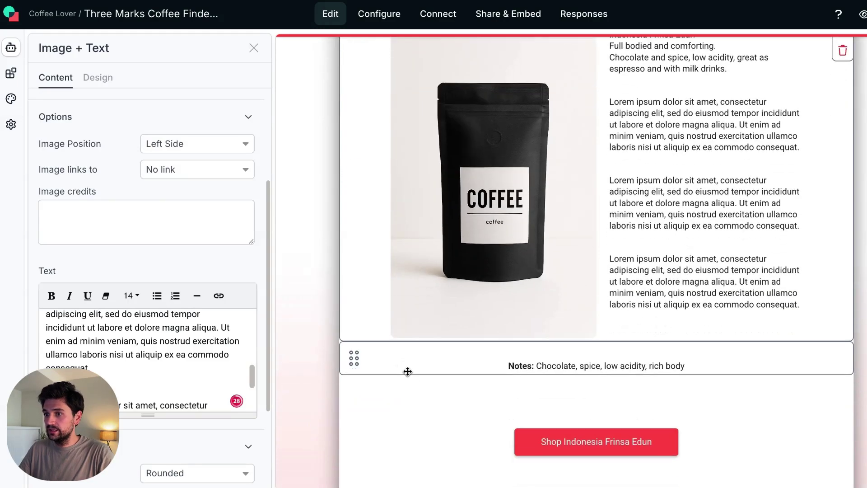
click(756, 389)
click(842, 448)
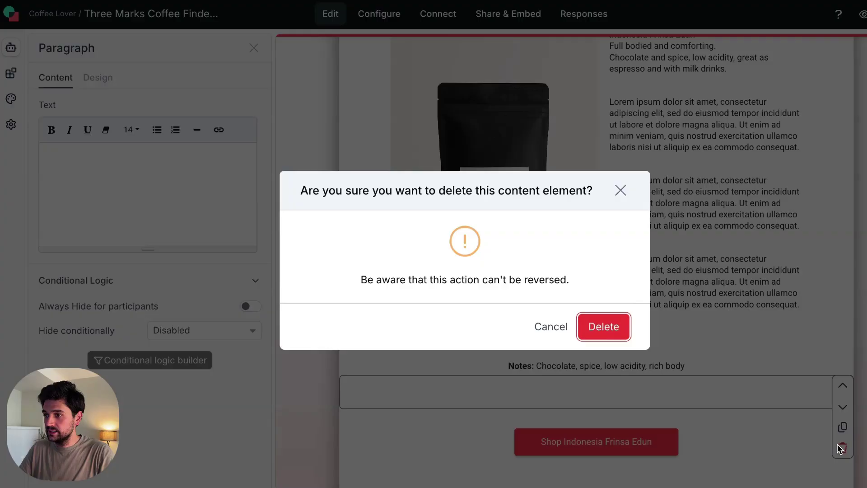
click(604, 327)
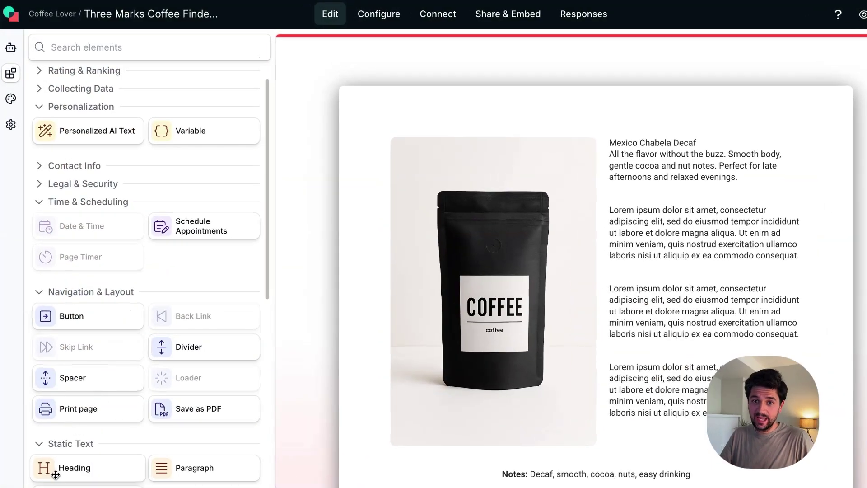
- Add a 'Mexico Decaf' heading with subline 'Our best decaf' atop the outcome page
drag(55, 474, 610, 132)
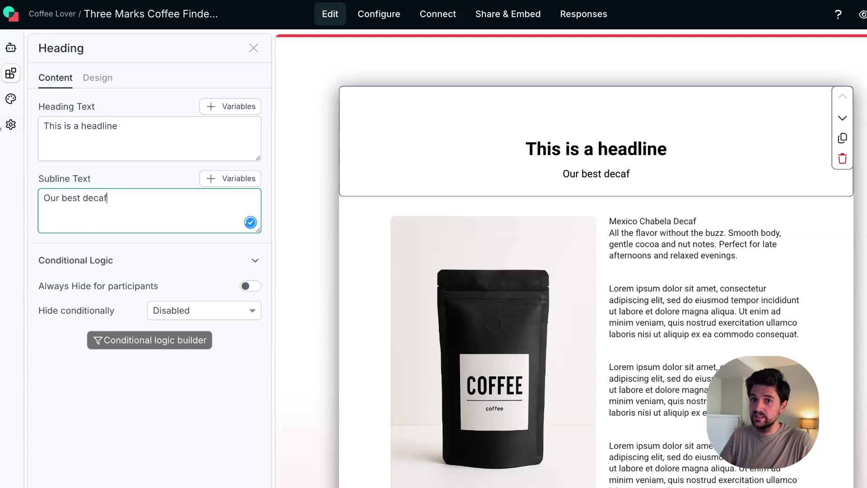
double_click(188, 125)
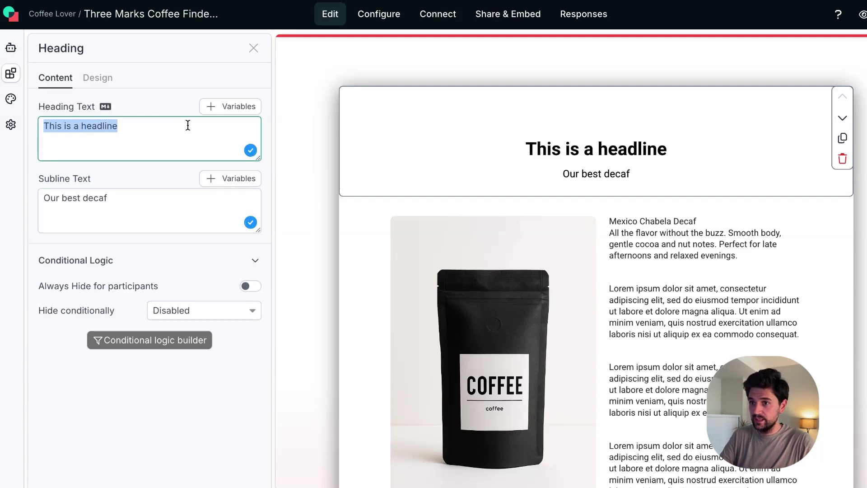
text(Me)
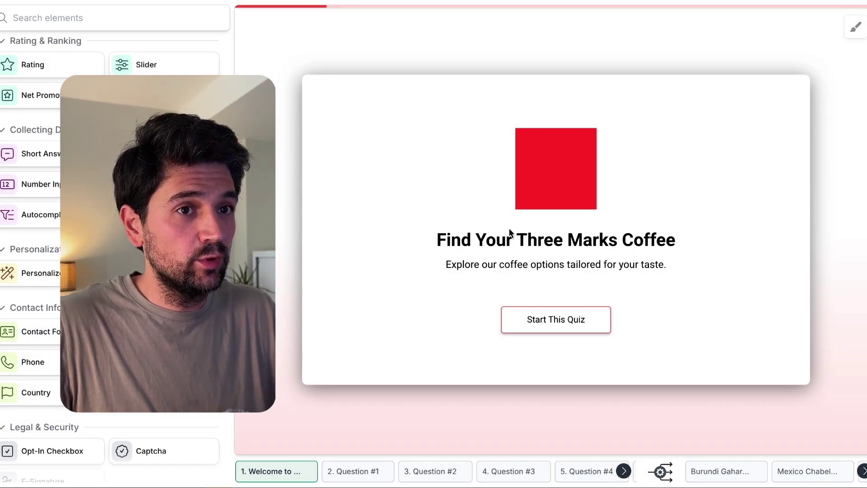
- Step through the caffeine, flavor vibe, third and brewing method question pages
click(359, 479)
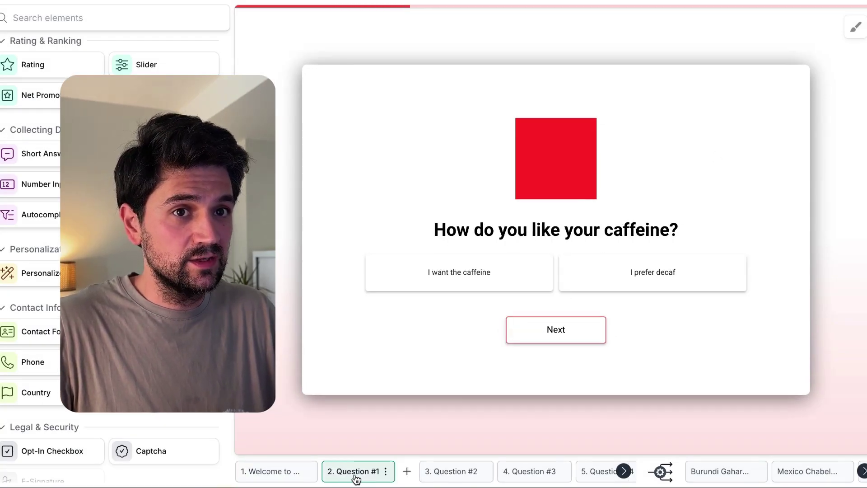
click(432, 476)
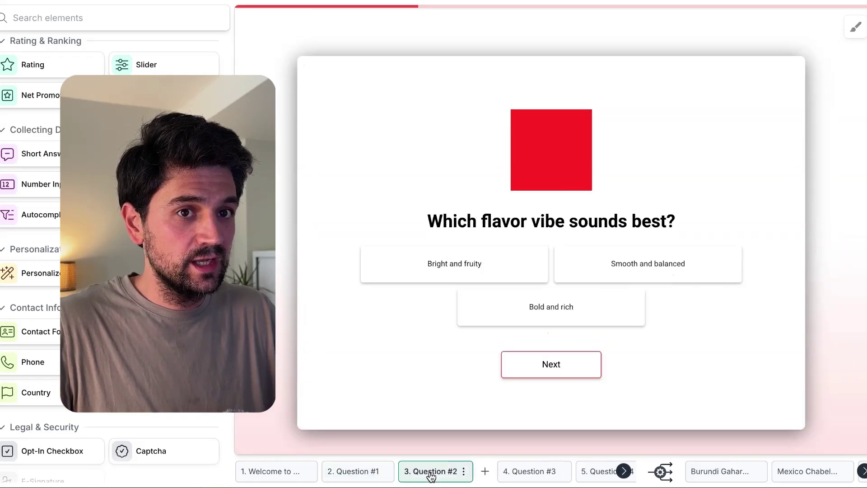
click(513, 475)
click(587, 475)
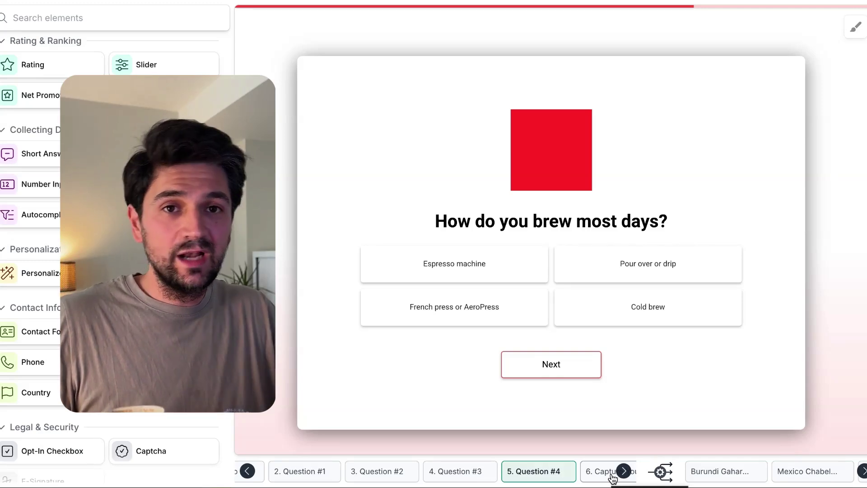
- View the Burundi Gaharo 2, Mexico Chabela Decaf and Indonesia Frinsa Edun outcome pages
scroll(692, 486, right, 1)
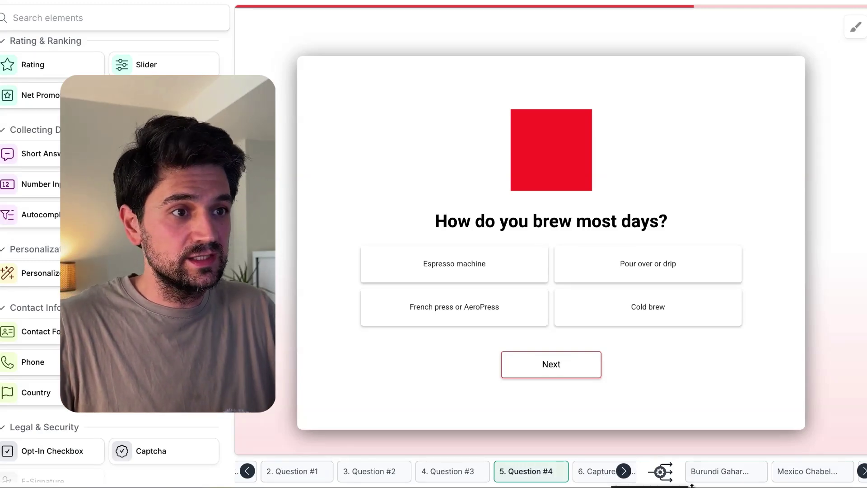
click(725, 479)
click(804, 474)
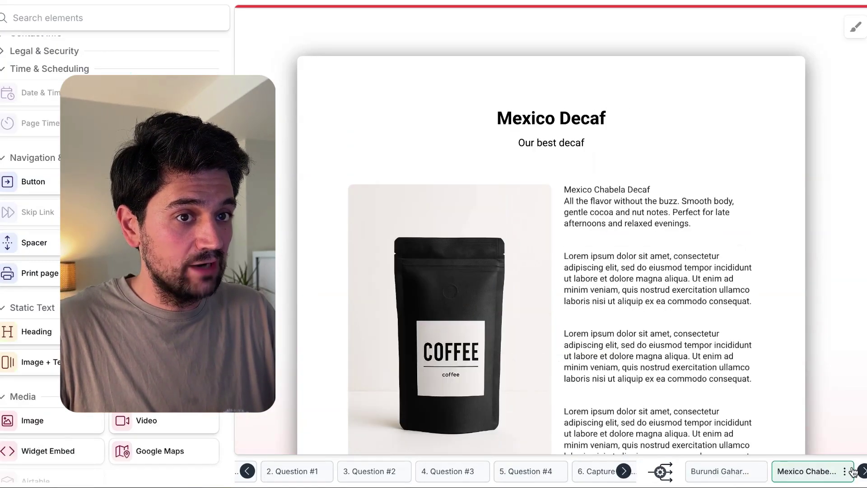
click(807, 473)
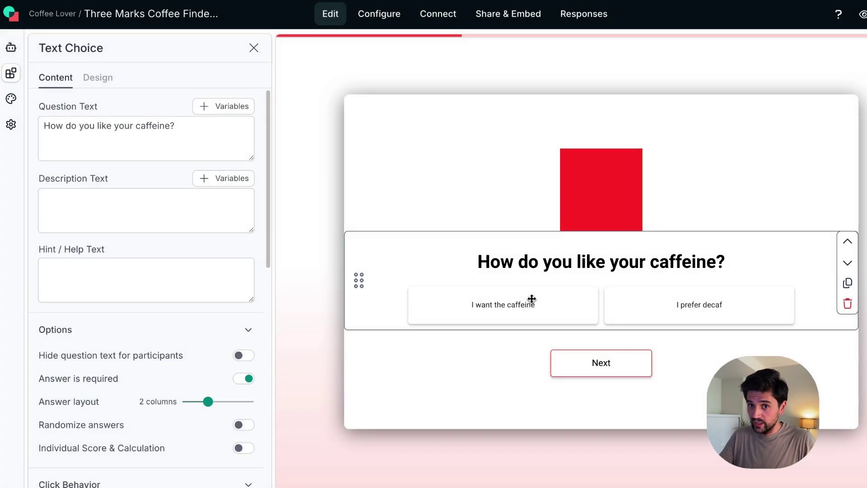
- Map 'I want the caffeine' to Burundi Gaharo 2 and Indonesia Frinsa Edun, and 'I prefer decaf' to Mexico Chabela Decaf
scroll(216, 240, down, 7)
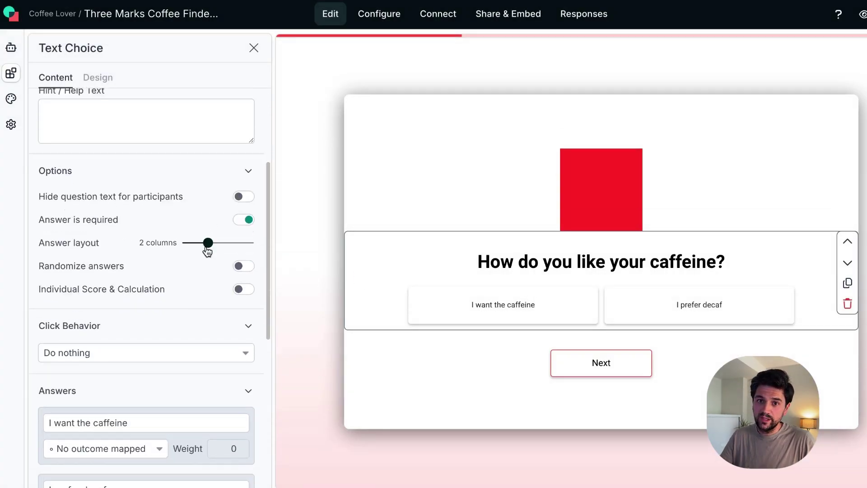
scroll(203, 257, down, 1)
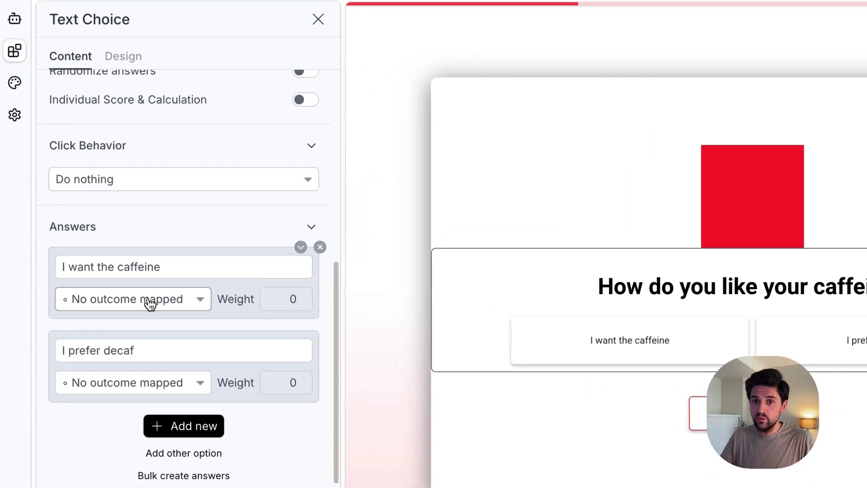
click(150, 305)
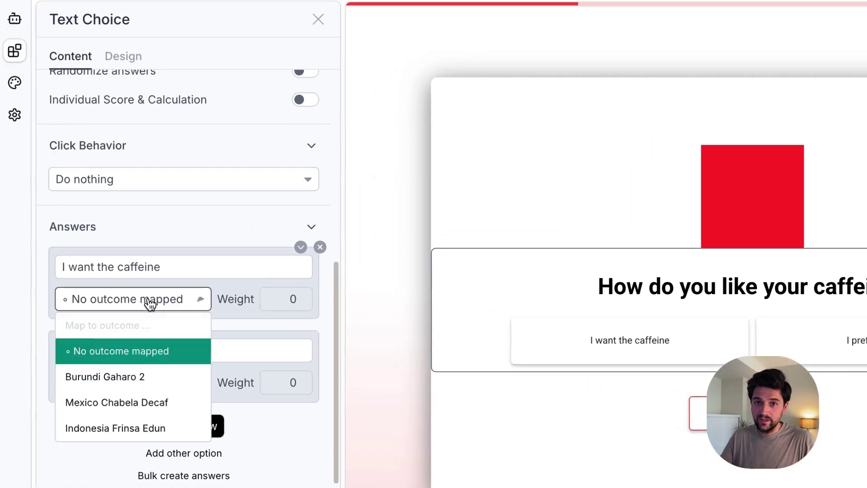
click(145, 377)
click(130, 339)
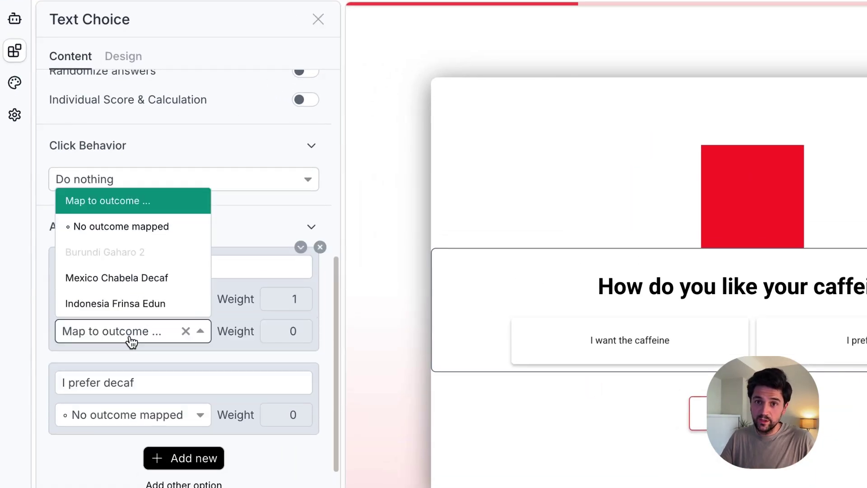
click(130, 314)
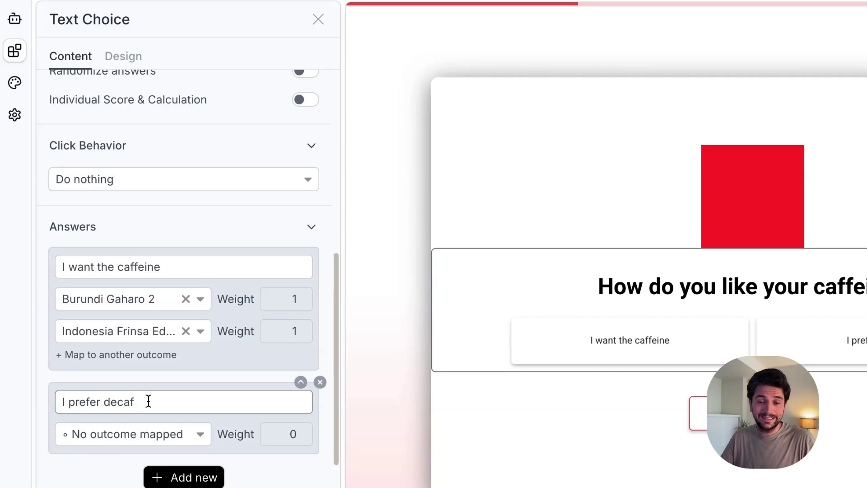
click(147, 435)
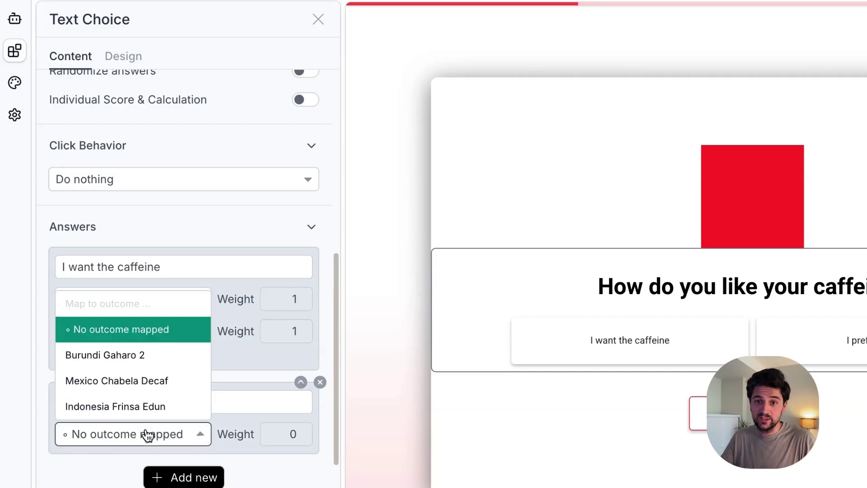
click(147, 383)
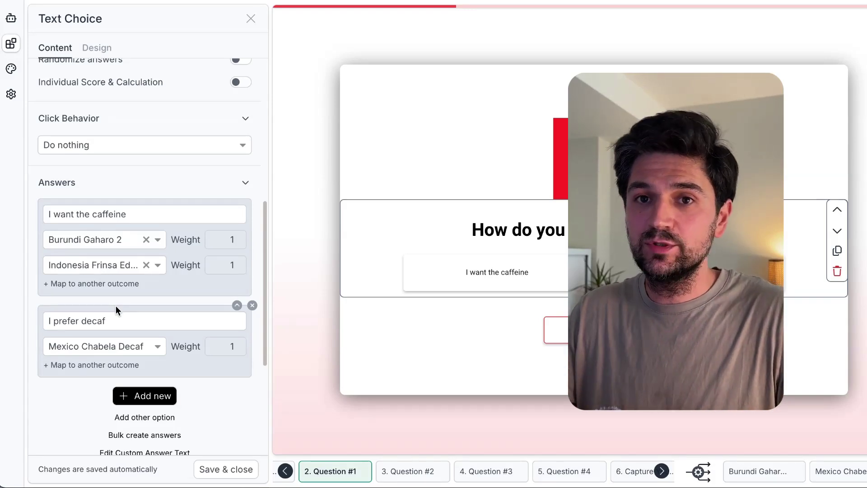
- On the flavor vibe question, set the Bright and fruity answer's outcome to Burundi Gaharo 2
click(408, 471)
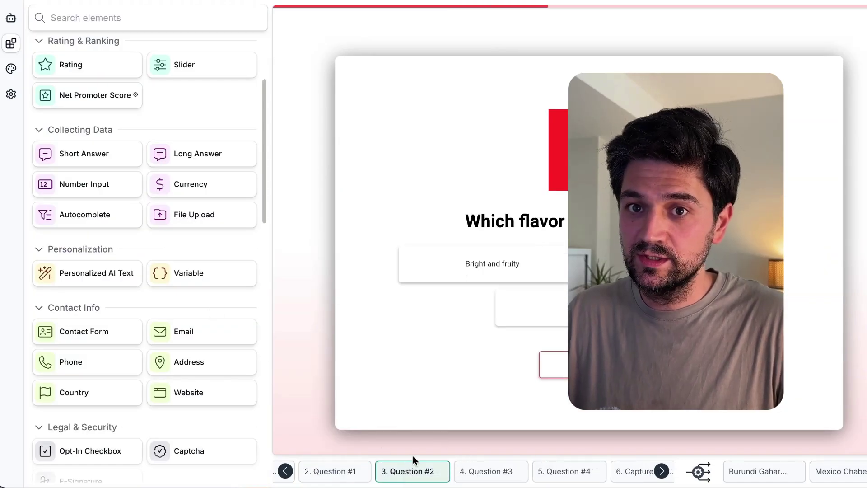
click(548, 294)
scroll(180, 353, down, 8)
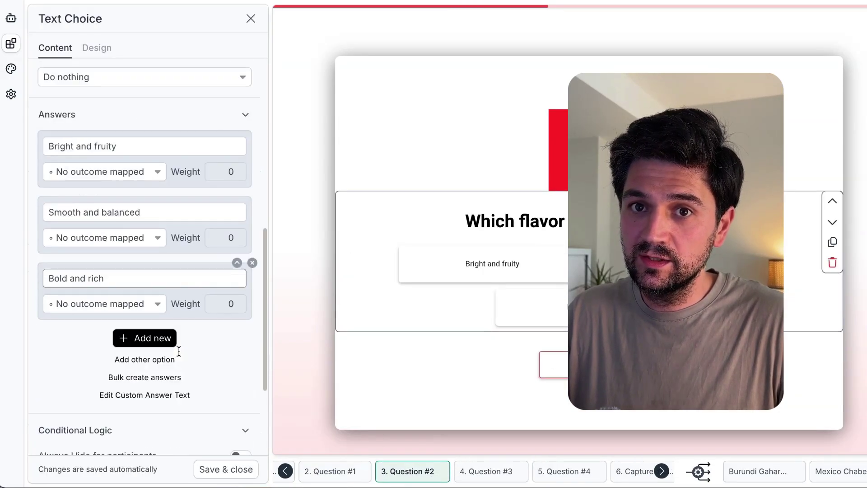
scroll(180, 357, up, 1)
click(131, 187)
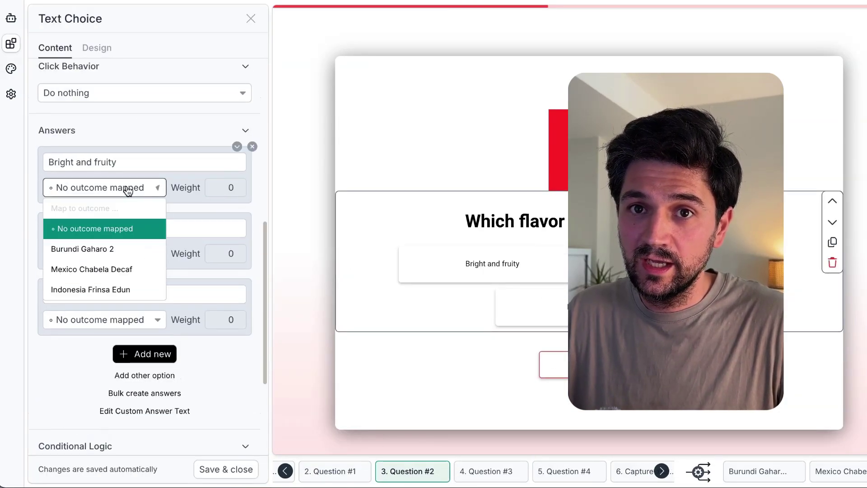
click(83, 249)
click(107, 269)
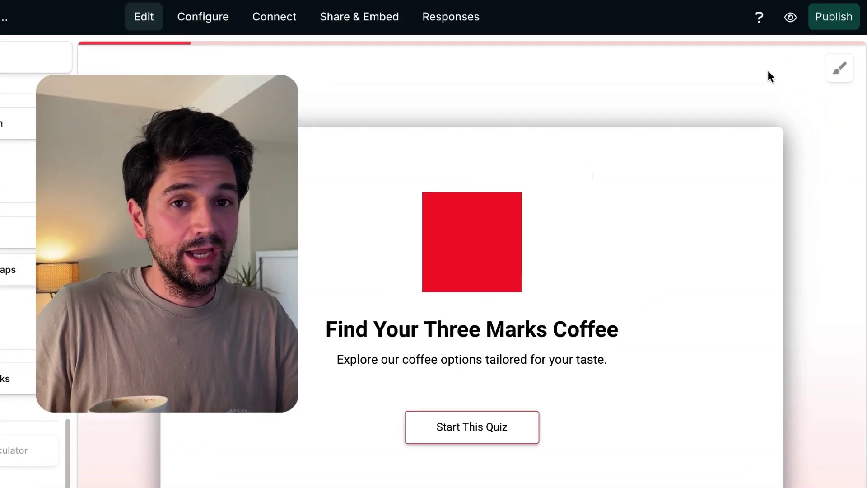
- Start a test run of the quiz and answer 'I want the caffeine'
click(830, 20)
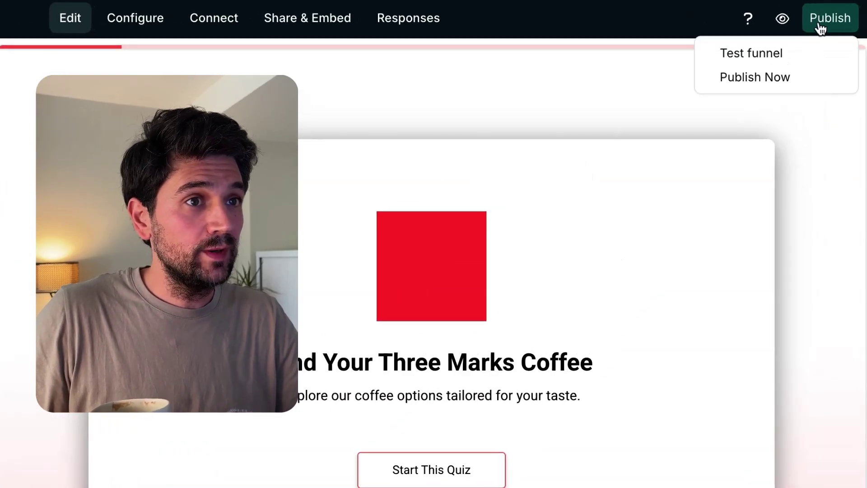
click(761, 55)
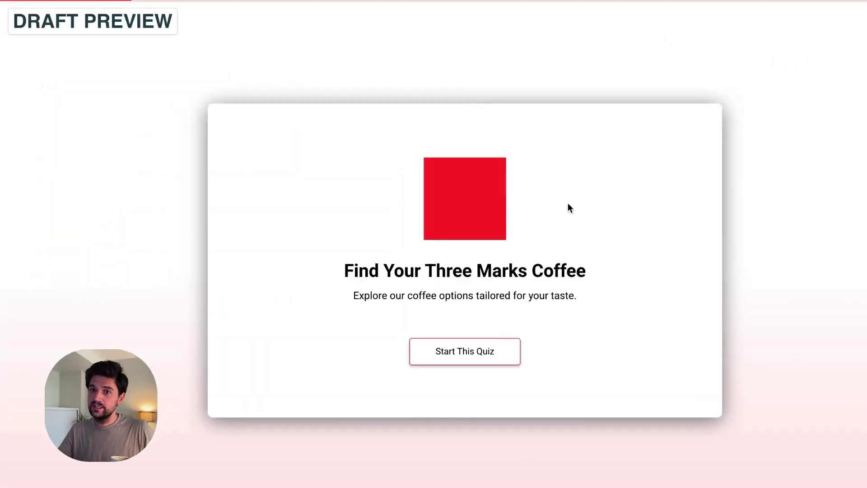
click(479, 349)
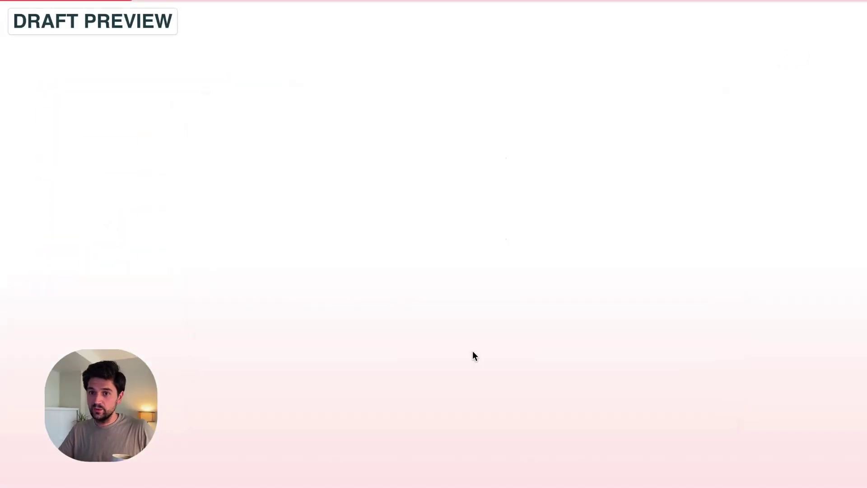
click(458, 321)
click(476, 319)
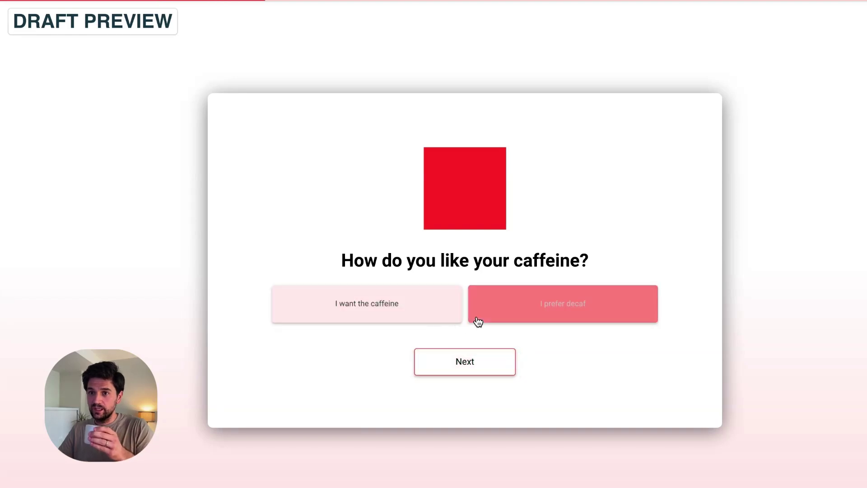
click(377, 301)
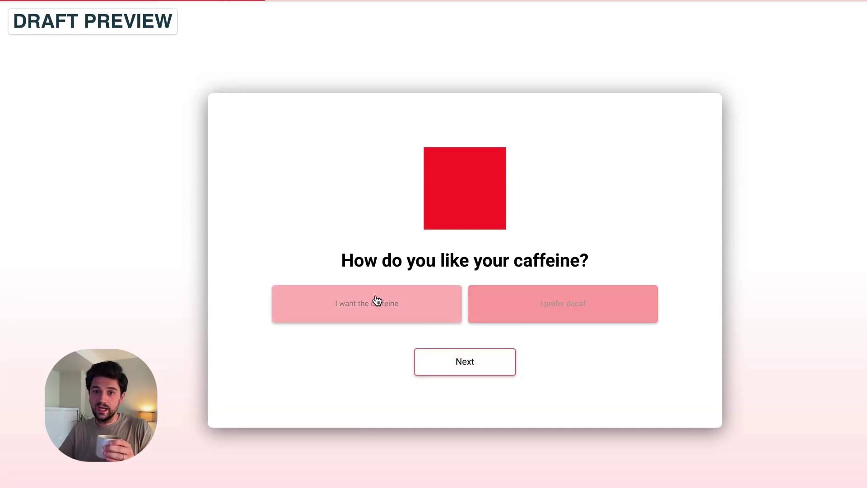
click(473, 364)
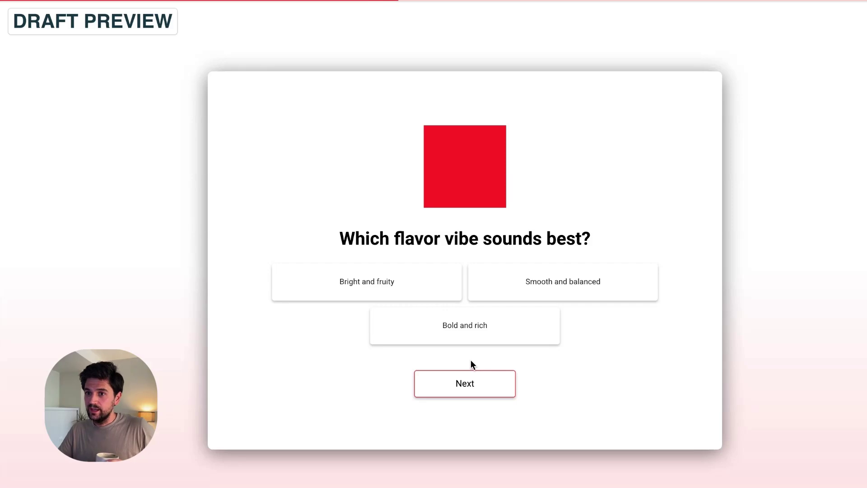
- Answer Smooth and balanced, With milk and Espresso machine to reach the contact form
click(569, 282)
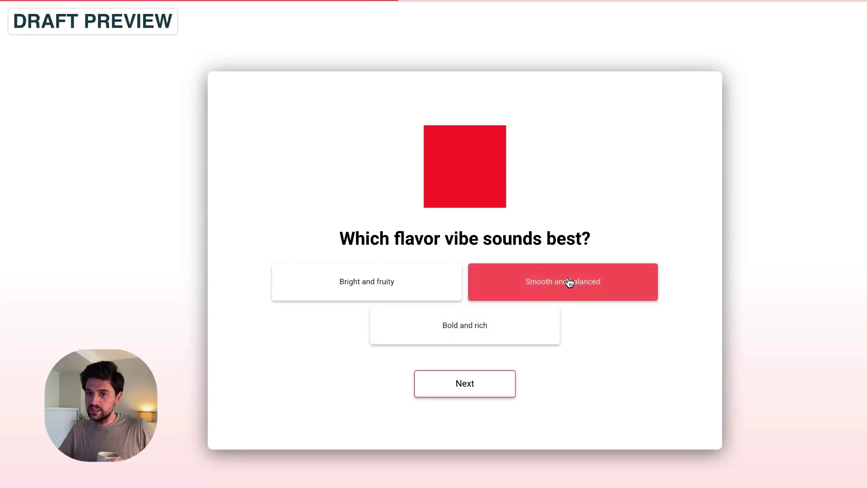
click(464, 385)
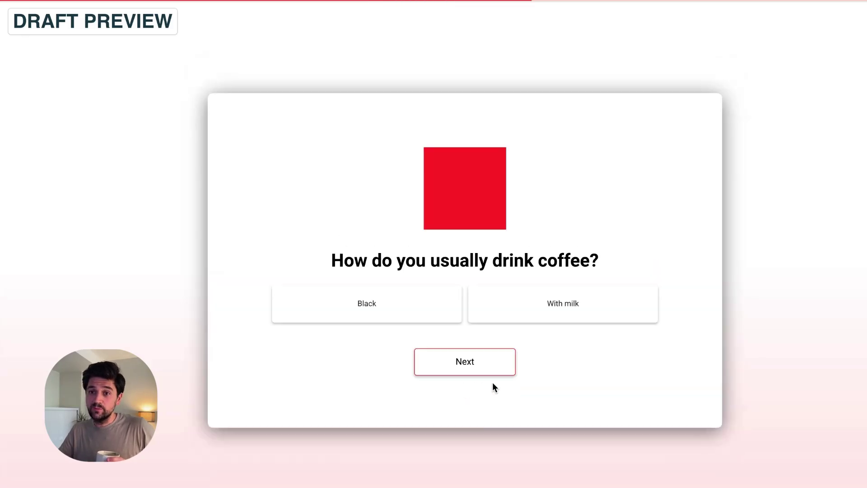
click(549, 313)
click(454, 365)
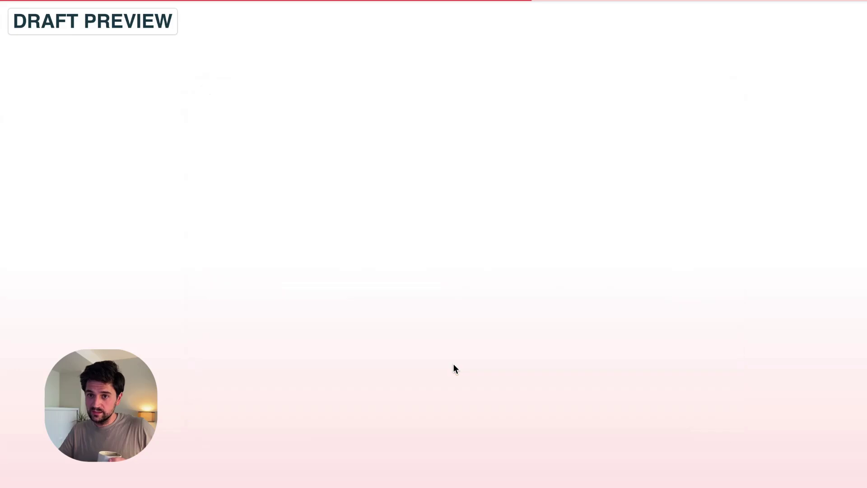
click(362, 281)
click(466, 379)
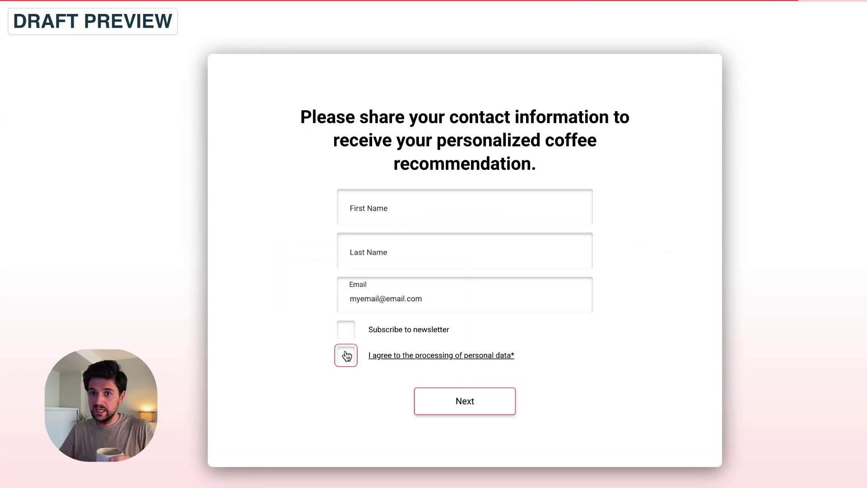
- Accept data processing, enter a first name and last initial, submit, and try the Burundi Gaharo 2 shop link
click(346, 356)
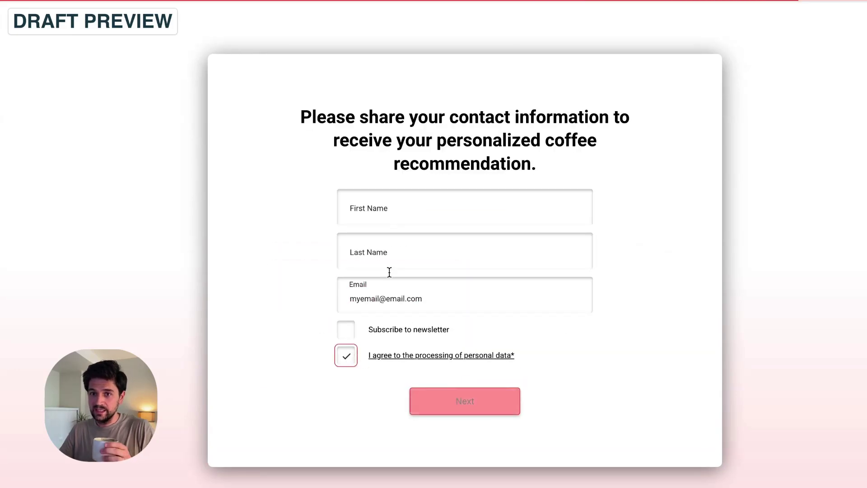
click(380, 206)
text(Josep)
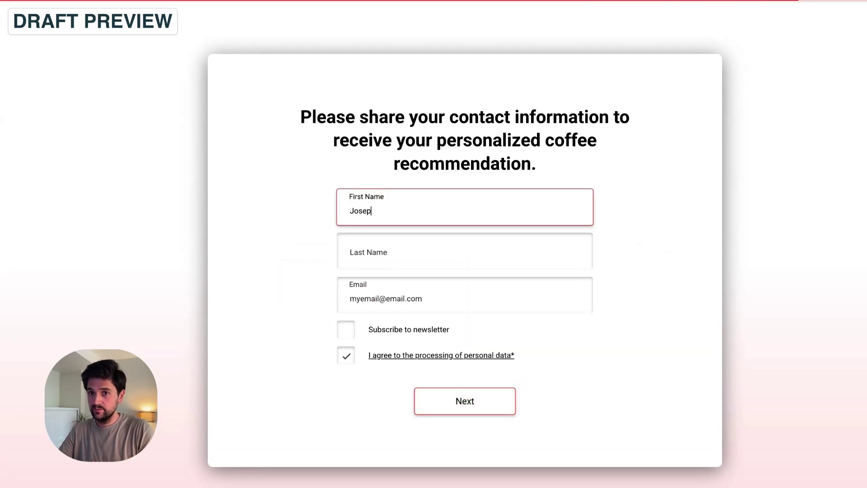
text(h)
key(Tab)
text(B)
click(454, 400)
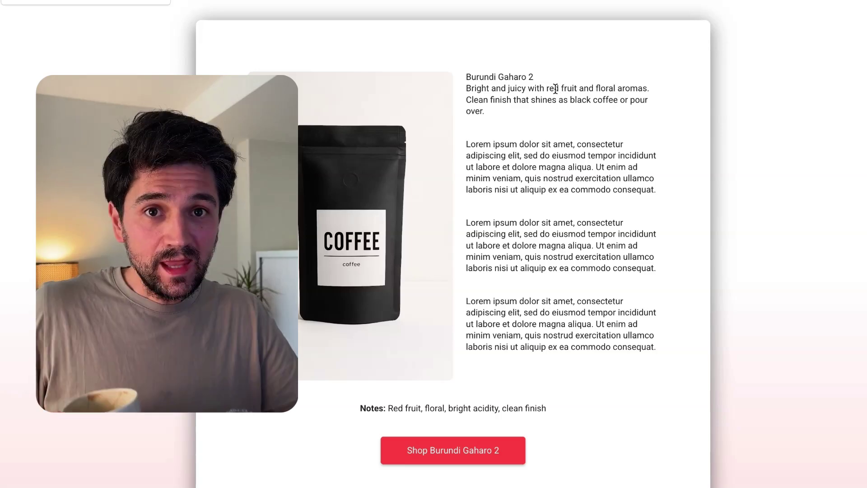
click(465, 462)
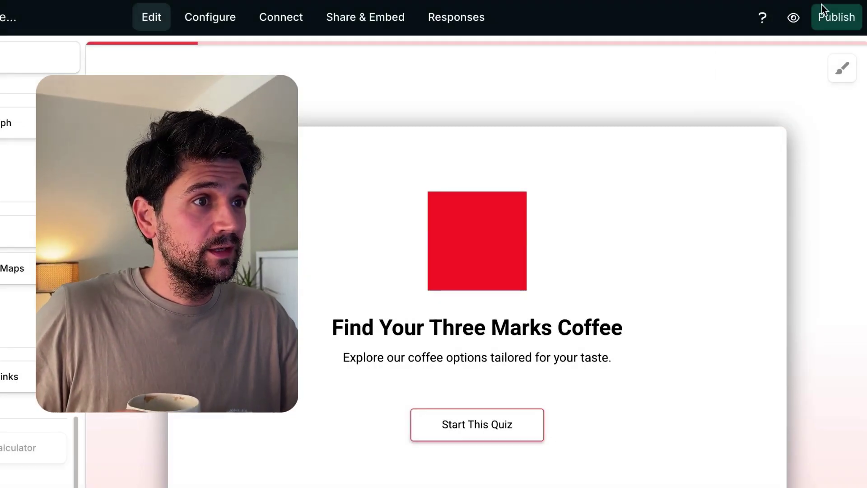
- Review the Configure settings, then publish the Three Marks Coffee Finder Quiz and confirm
click(833, 18)
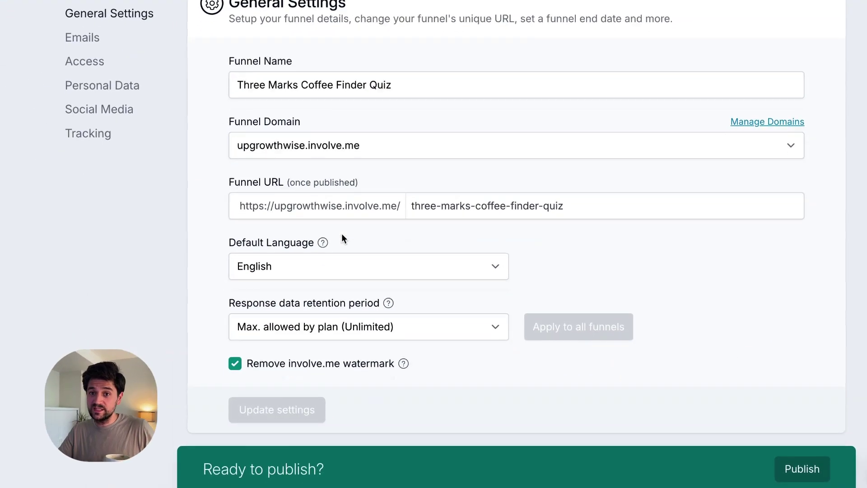
scroll(342, 234, down, 2)
scroll(341, 234, down, 6)
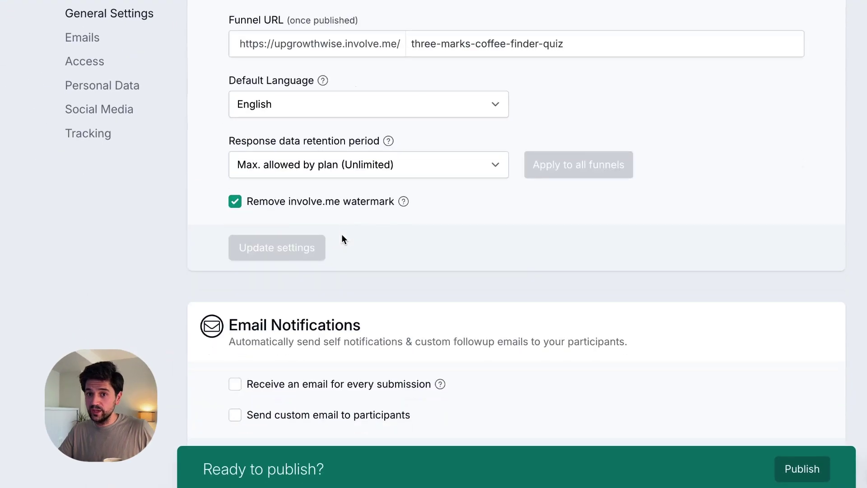
scroll(342, 234, down, 1)
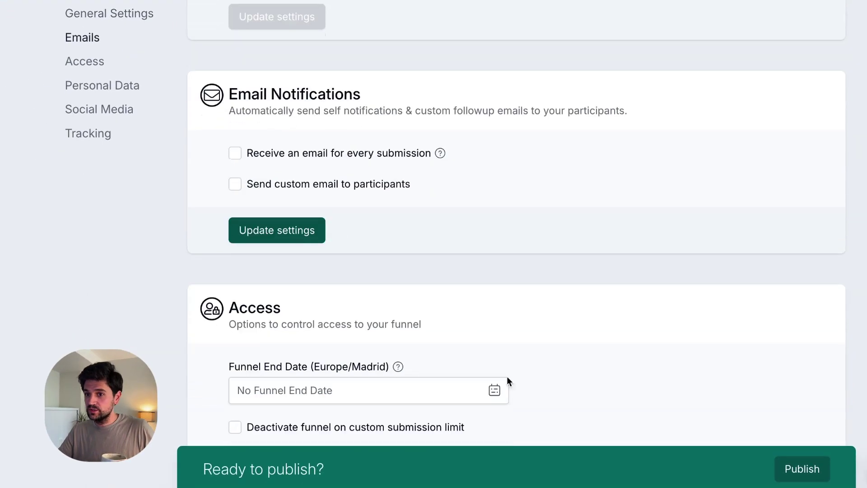
click(805, 470)
click(565, 192)
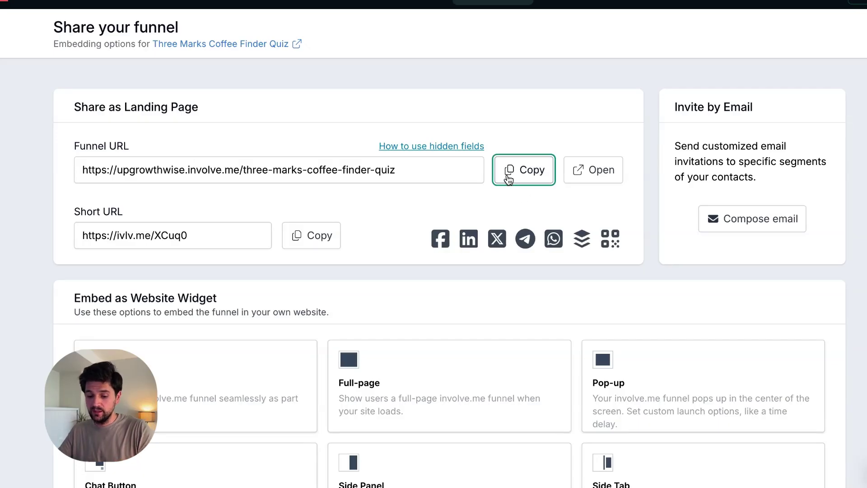
- Open the copied funnel URL in a new tab to view the live quiz
key(ctrl+t)
text(https://upgrowthwise.involve.me/three-marks-coffee-finder-quiz)
key(Return)
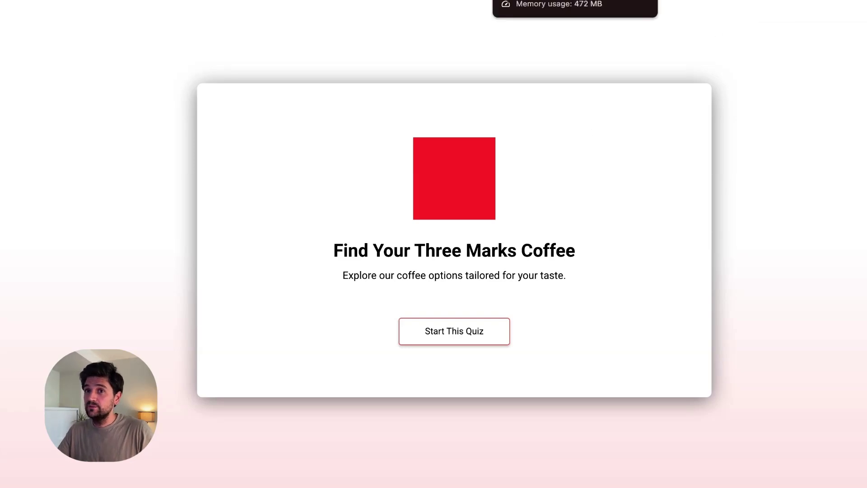
- Back in Share & Embed, generate and copy the Standard embed code
click(533, 0)
scroll(246, 303, down, 3)
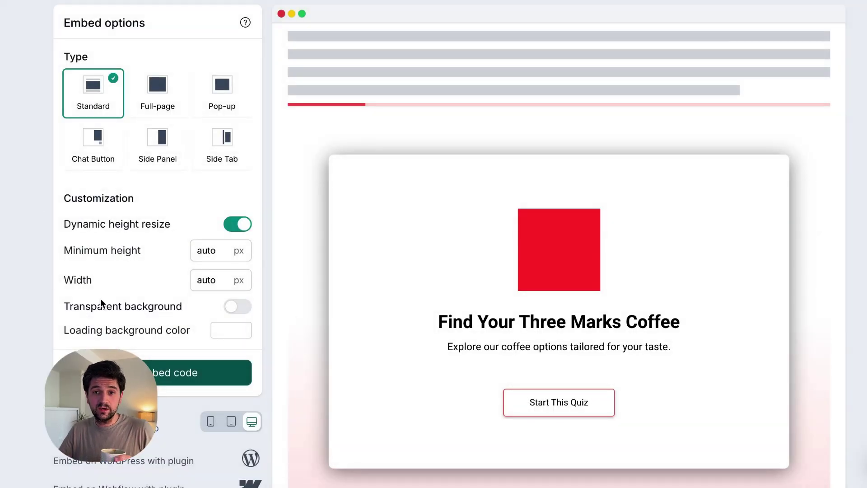
scroll(167, 349, down, 1)
click(168, 349)
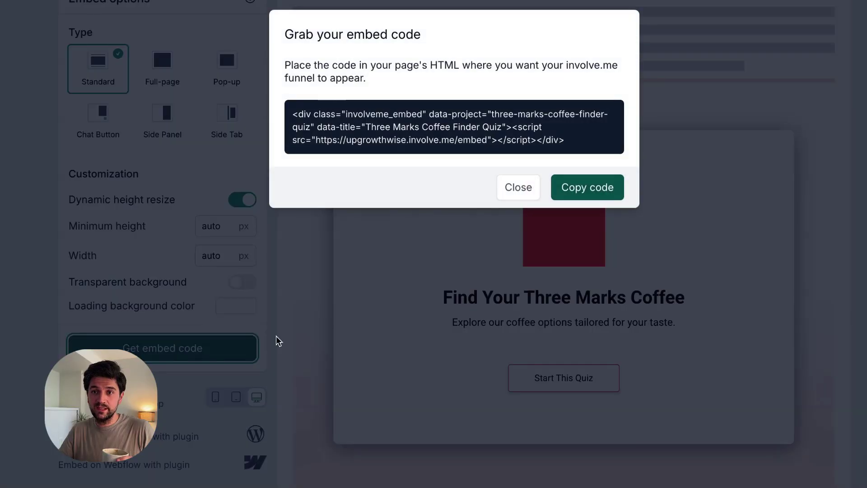
click(568, 190)
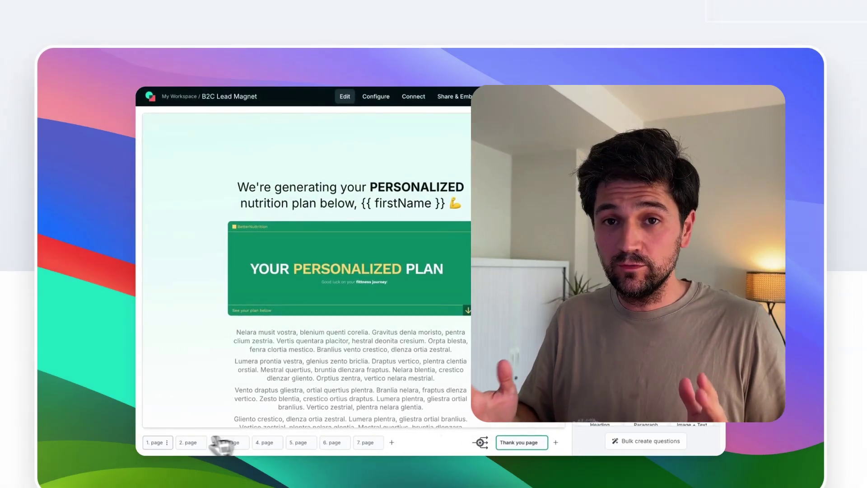
click(159, 444)
click(195, 445)
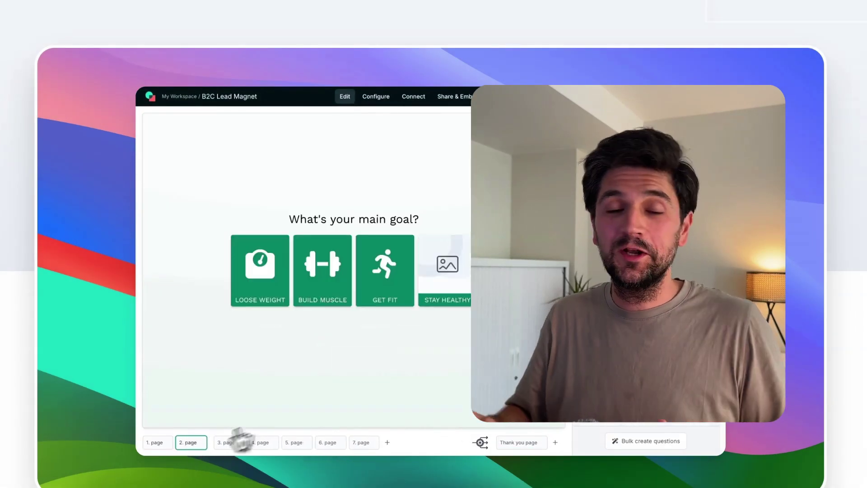
click(438, 287)
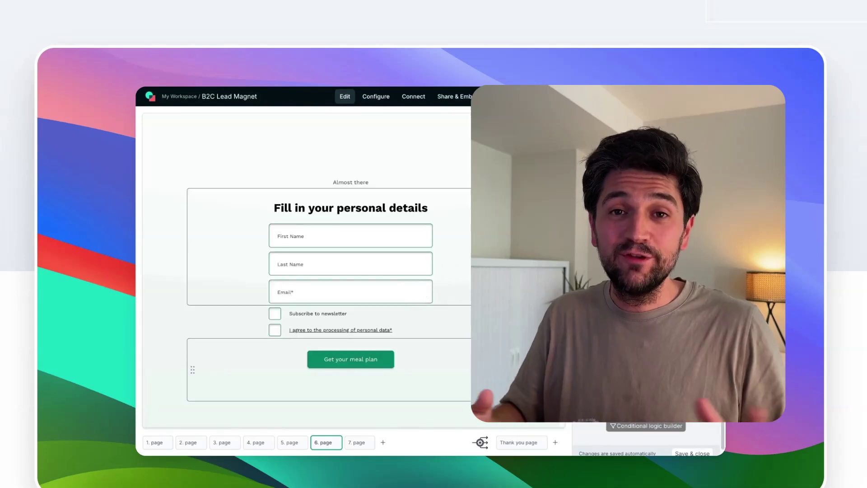
click(359, 443)
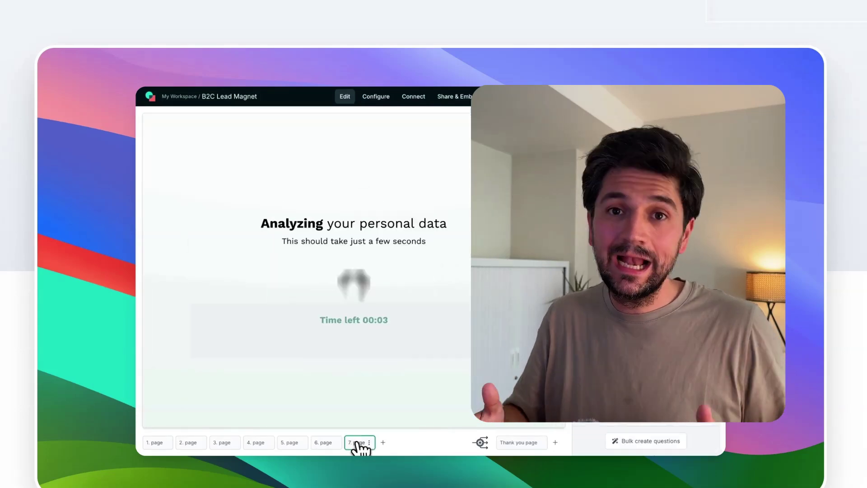
click(512, 445)
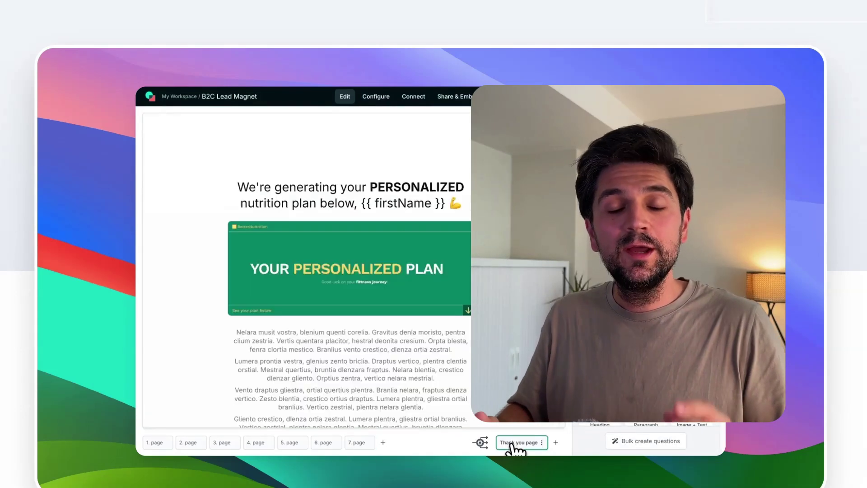